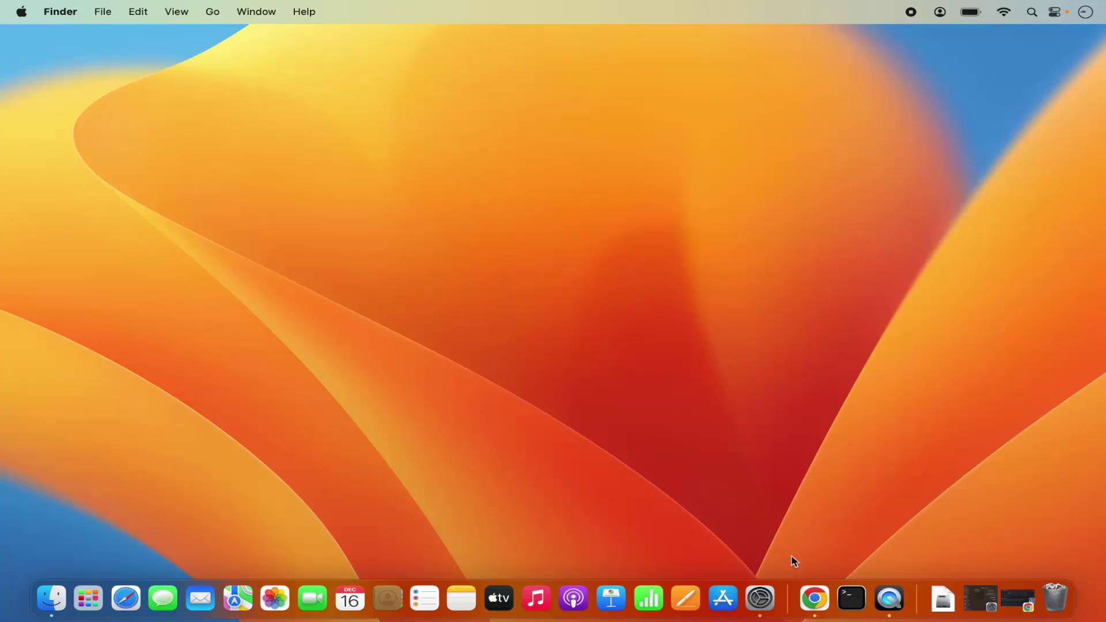
- Restore the minimized Chrome window showing the Google results for 'postgresql'
{"action": "left_click", "coordinate": [813, 599]}
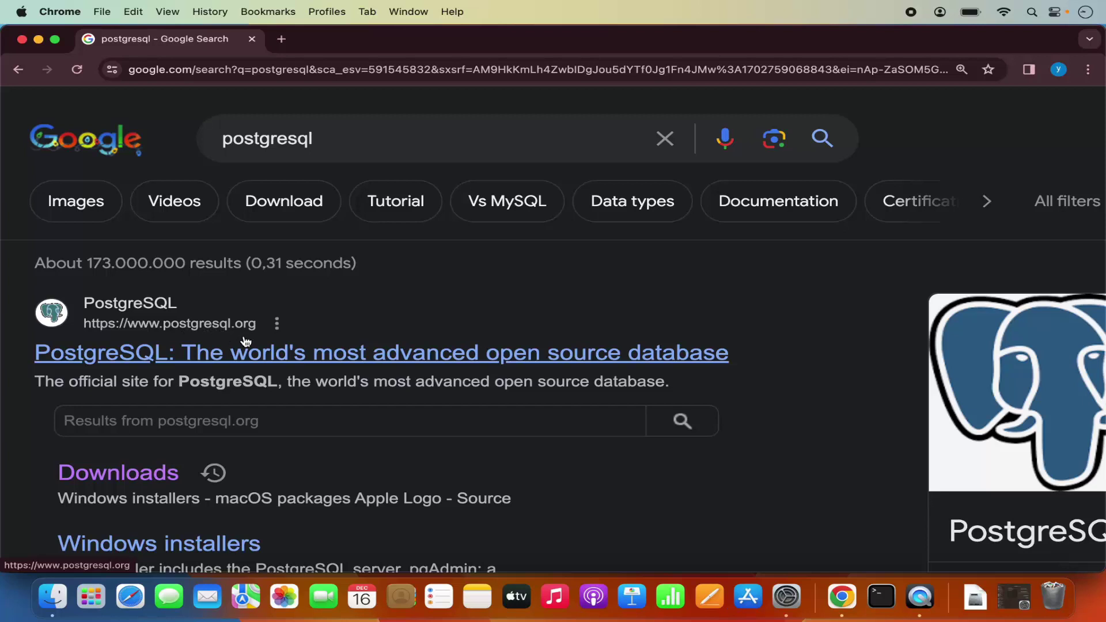
- Go from postgresql.org's Download and macOS pages to EDB's installer download page
{"action": "left_click", "coordinate": [279, 360]}
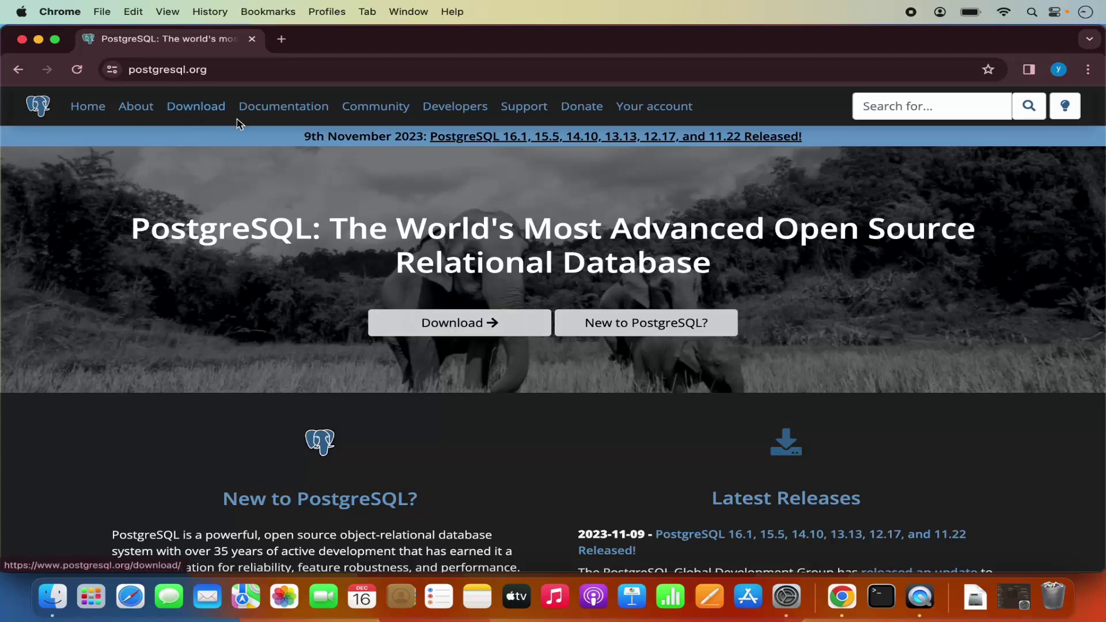
{"action": "left_click", "coordinate": [443, 327]}
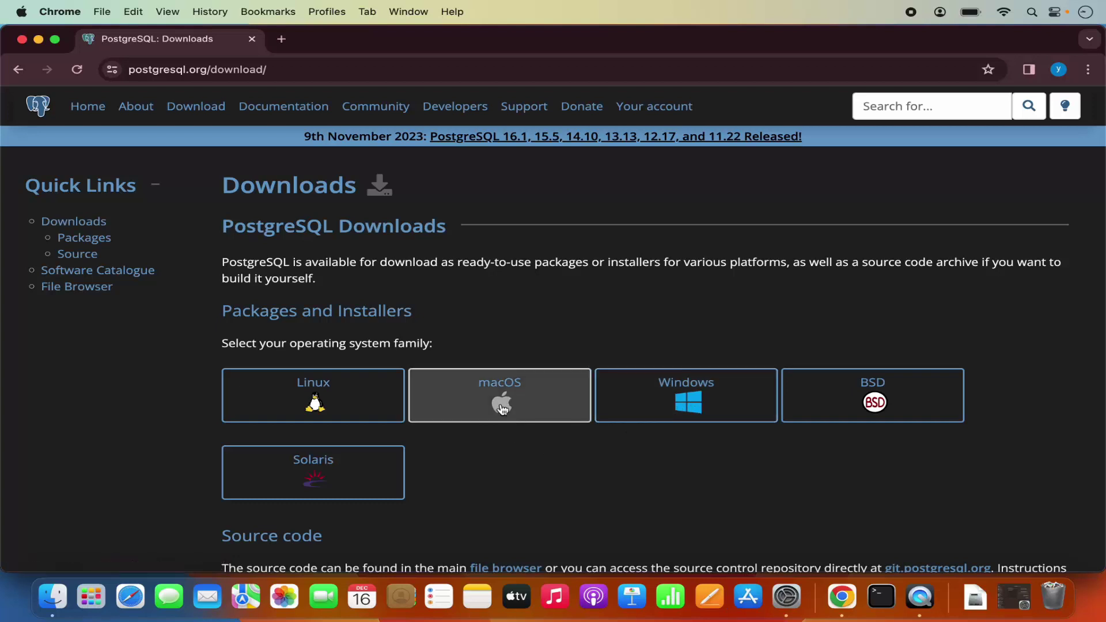
{"action": "left_click", "coordinate": [501, 406]}
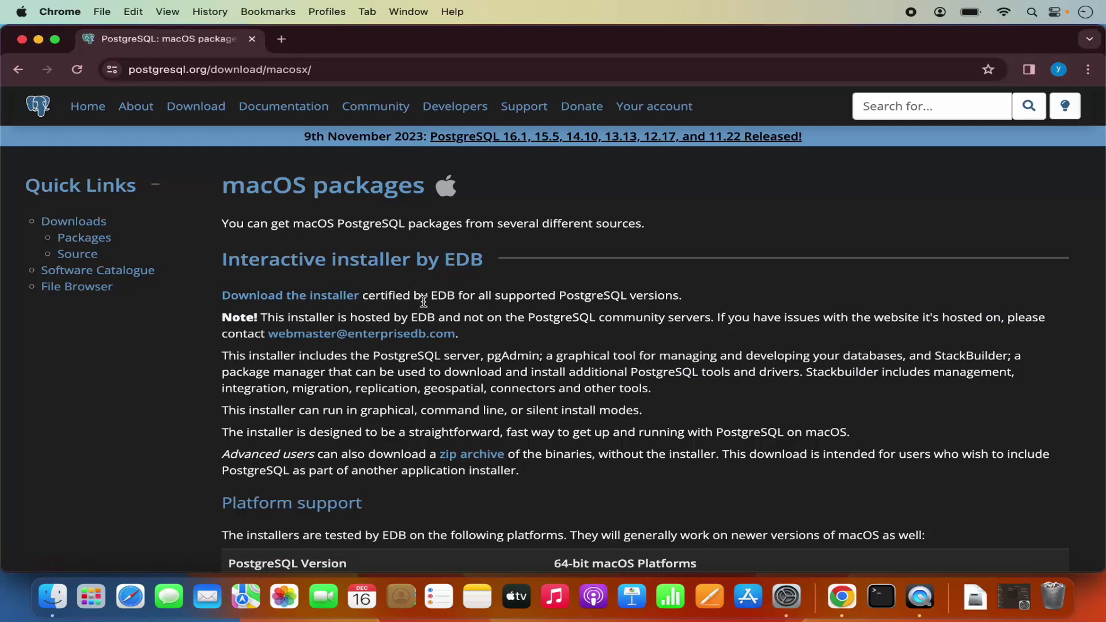
{"action": "left_click", "coordinate": [286, 296]}
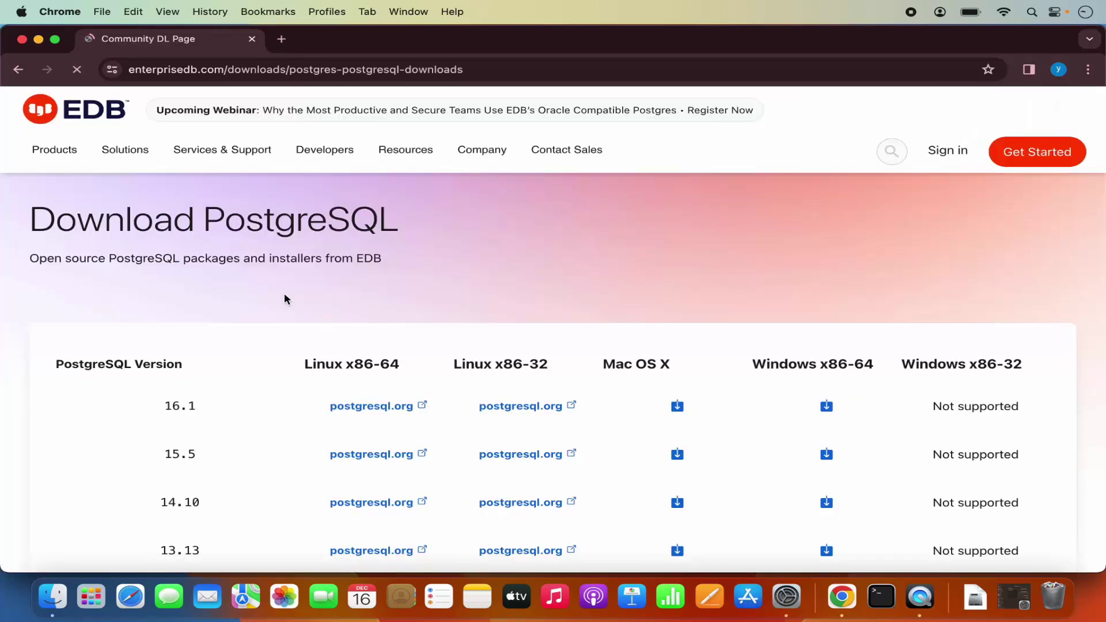
- Start downloading the PostgreSQL 16.1 Mac OS X installer and check its progress
{"action": "scroll", "coordinate": [392, 307], "scroll_direction": "down", "scroll_amount": 2}
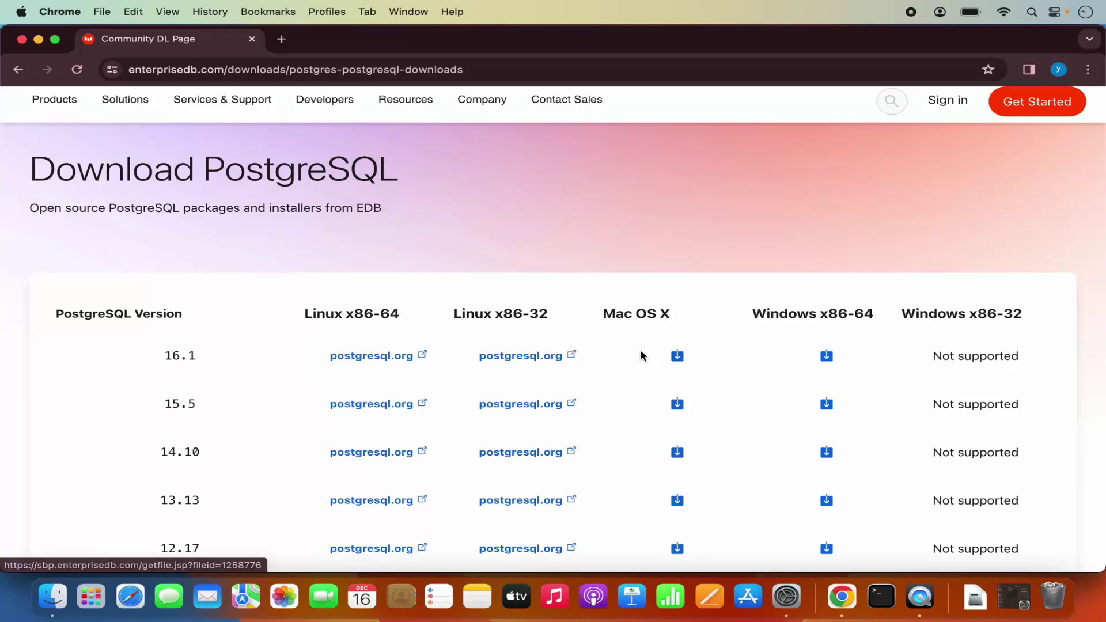
{"action": "scroll", "coordinate": [642, 355], "scroll_direction": "down", "scroll_amount": 2}
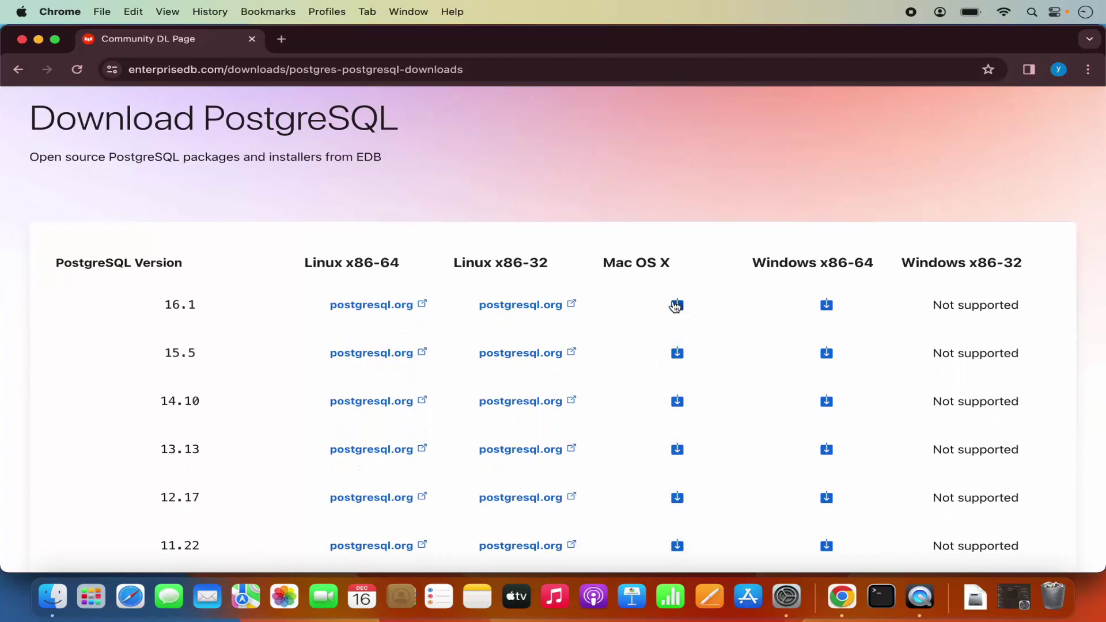
{"action": "double_click", "coordinate": [176, 306]}
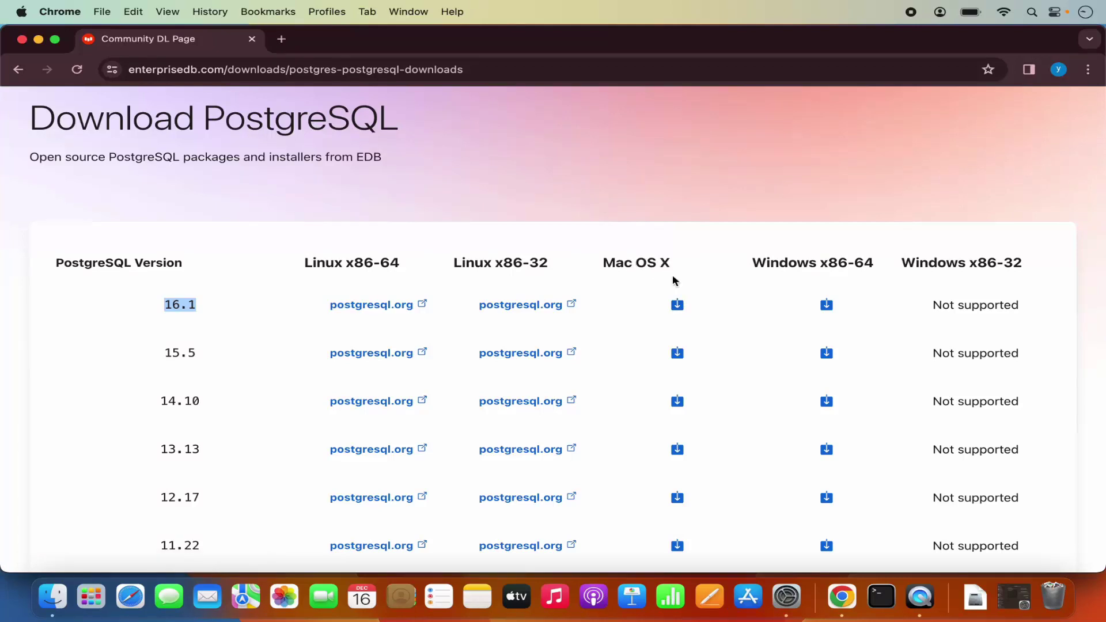
{"action": "left_click", "coordinate": [678, 306]}
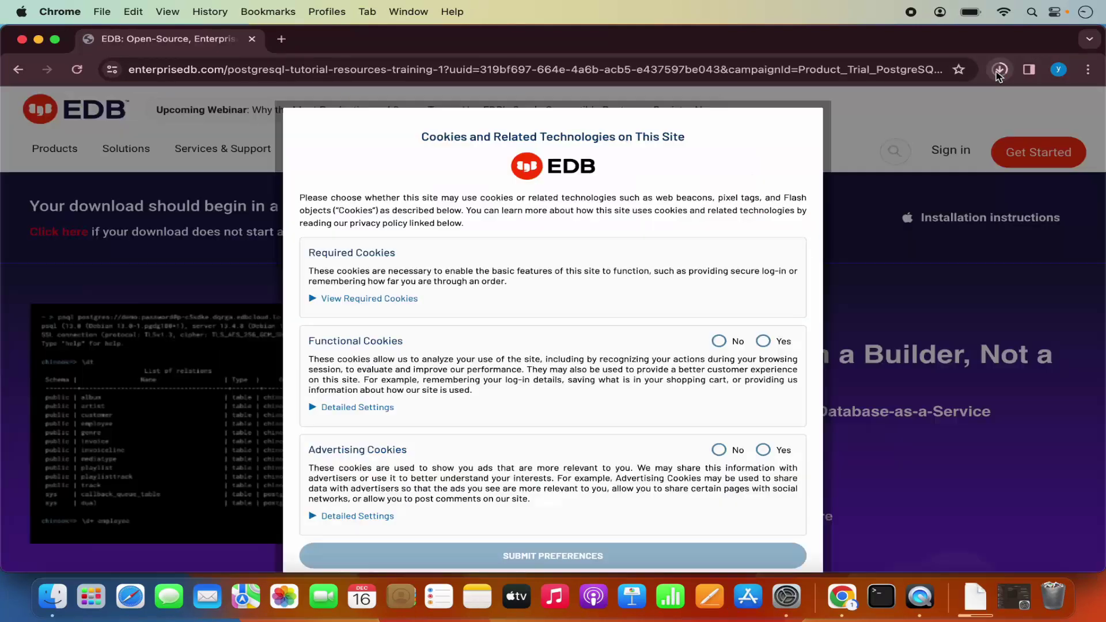
{"action": "left_click", "coordinate": [999, 70]}
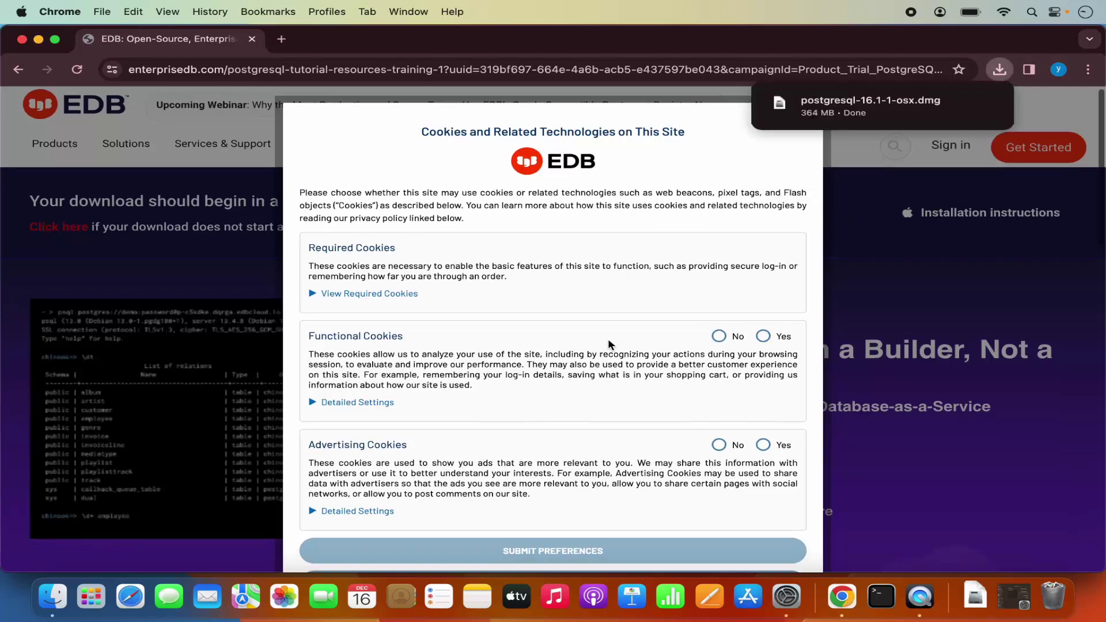
- Accept all of the EDB site's cookies and view the finished postgresql-16.1-1-osx.dmg download
{"action": "scroll", "coordinate": [607, 339], "scroll_direction": "down", "scroll_amount": 3}
{"action": "left_click", "coordinate": [557, 467]}
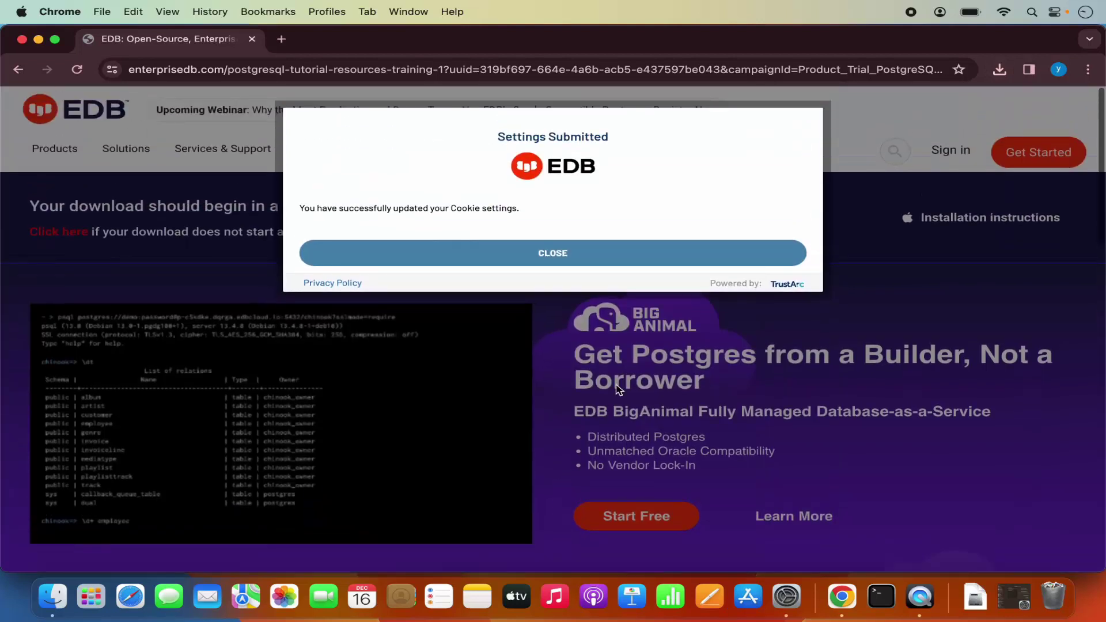
{"action": "left_click", "coordinate": [621, 260]}
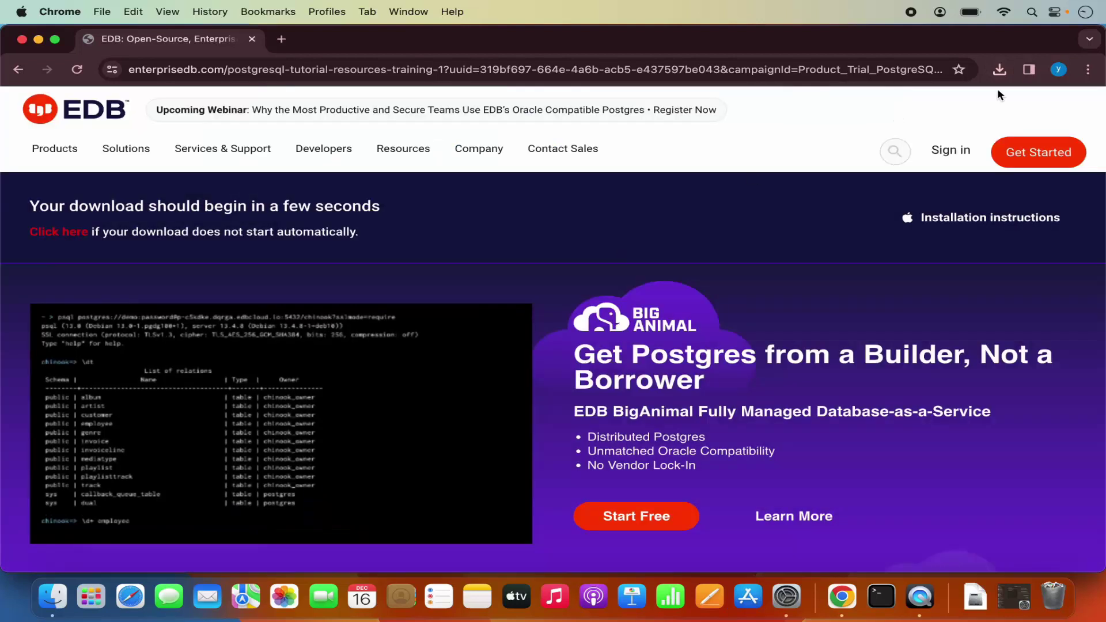
{"action": "left_click", "coordinate": [999, 69]}
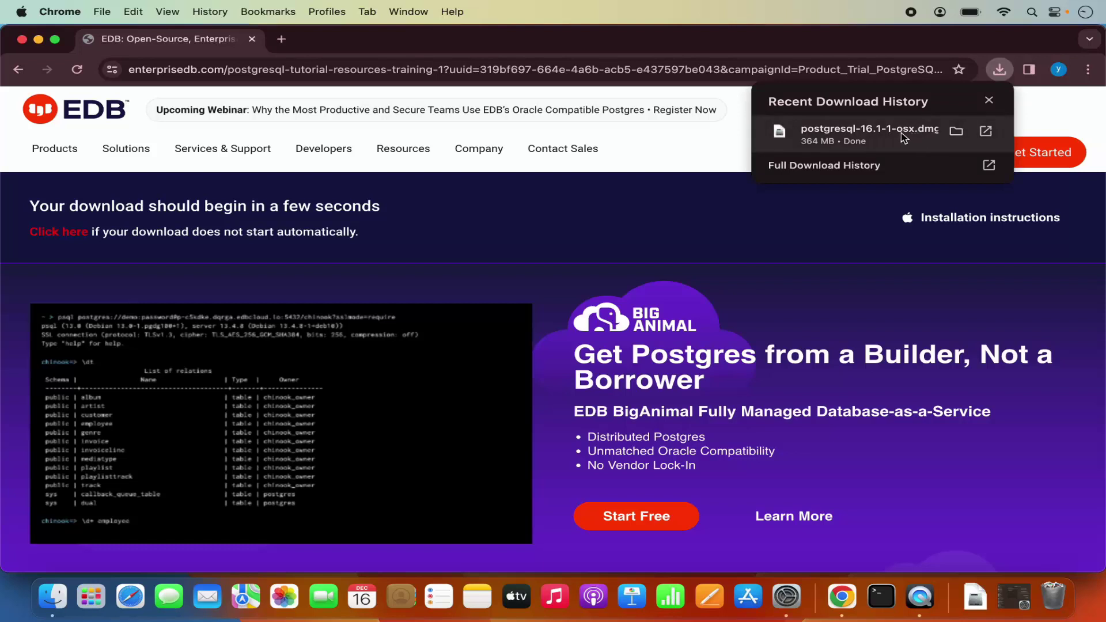
- Mount the postgresql-16.1-1-osx disk image, launch its installer and authorise it with the account password
{"action": "left_click", "coordinate": [860, 144]}
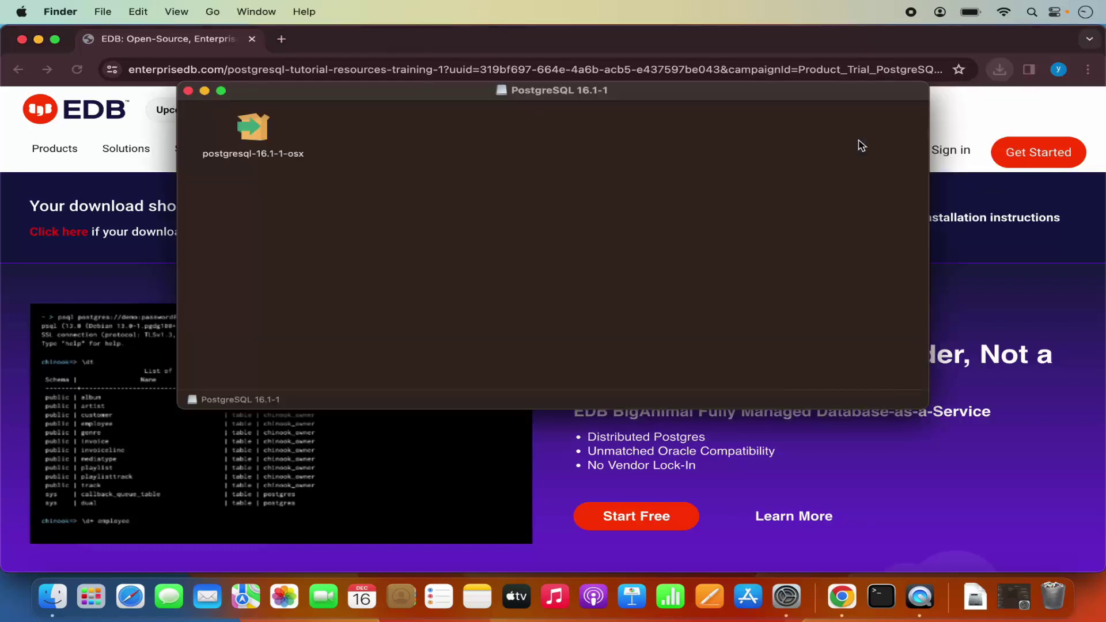
{"action": "left_click", "coordinate": [39, 41]}
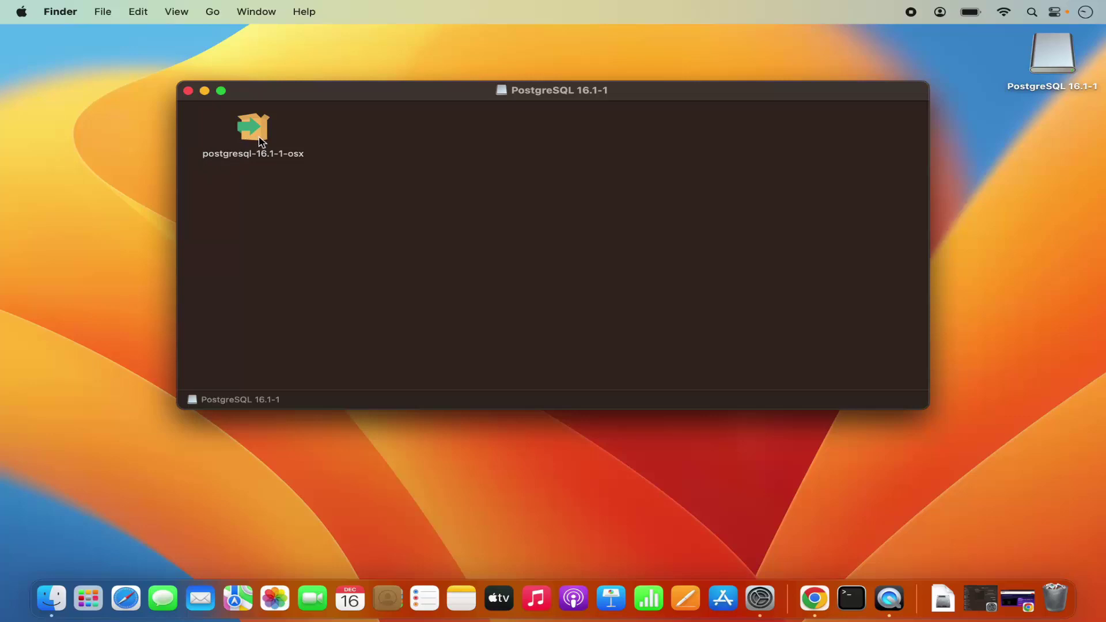
{"action": "double_click", "coordinate": [260, 141]}
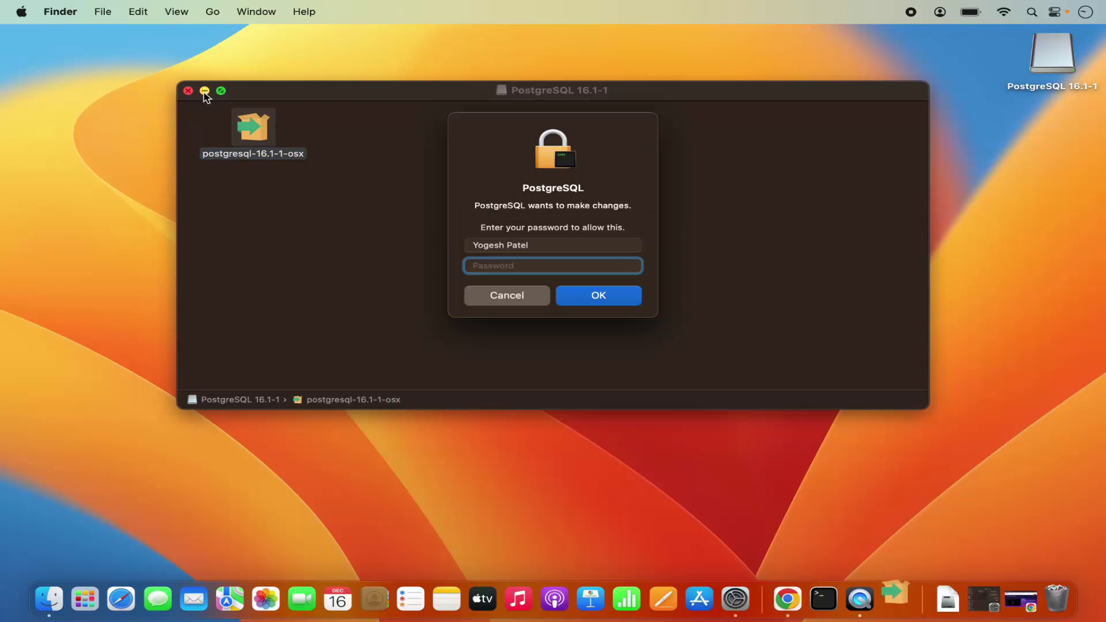
{"action": "left_click", "coordinate": [204, 91]}
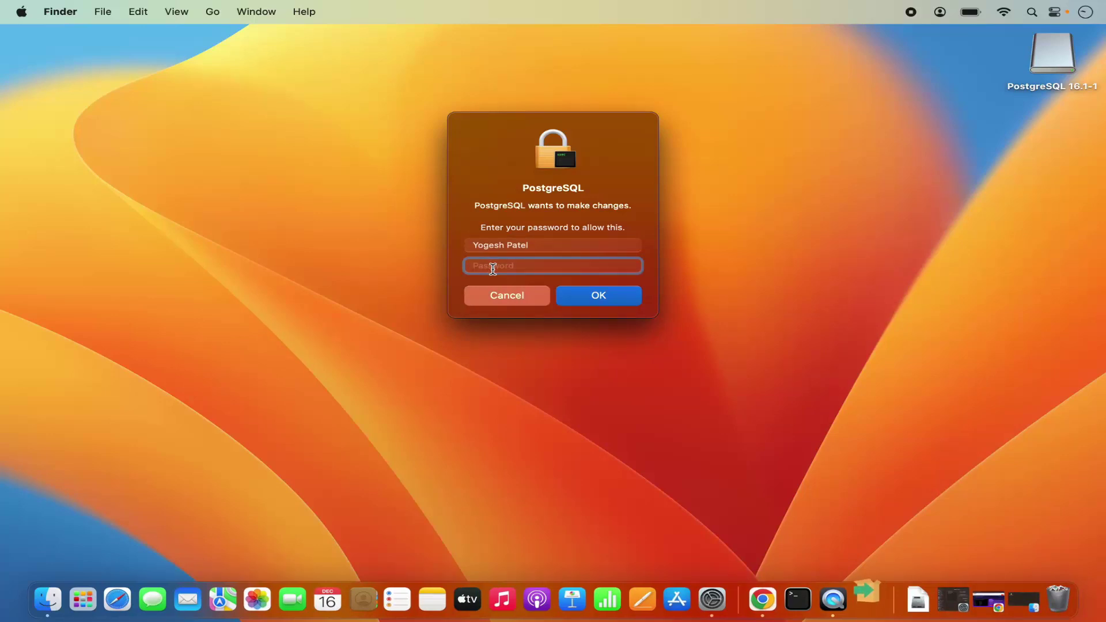
{"action": "type", "text": "******"}
{"action": "key", "text": "Return"}
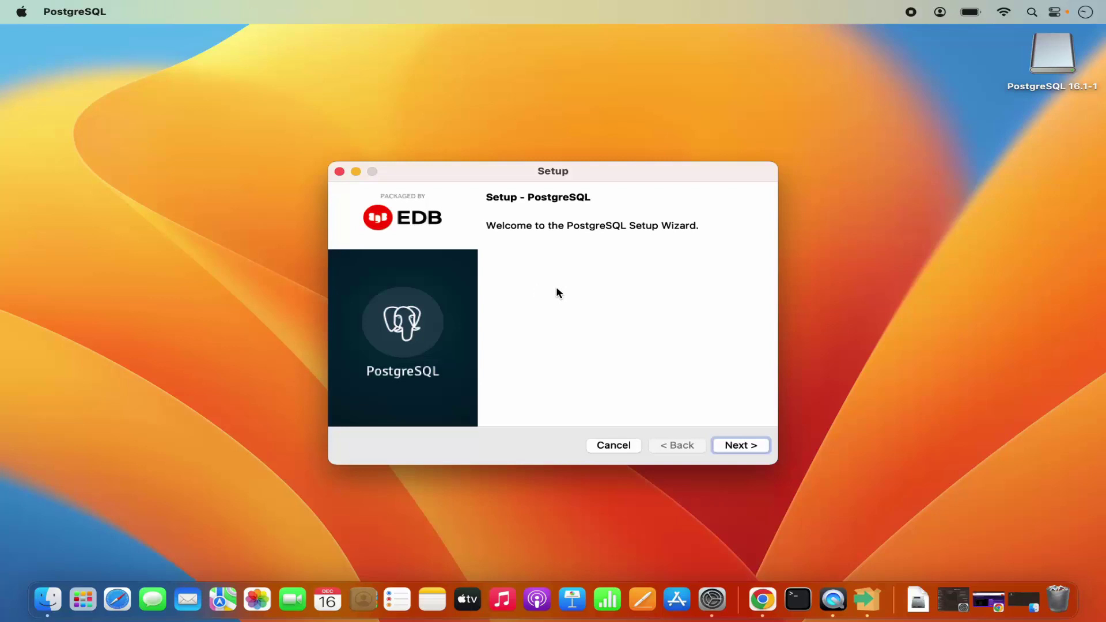
- Keep /Library/PostgreSQL/16, all four components and the /Library/PostgreSQL/16/data data directory
{"action": "left_click", "coordinate": [728, 446]}
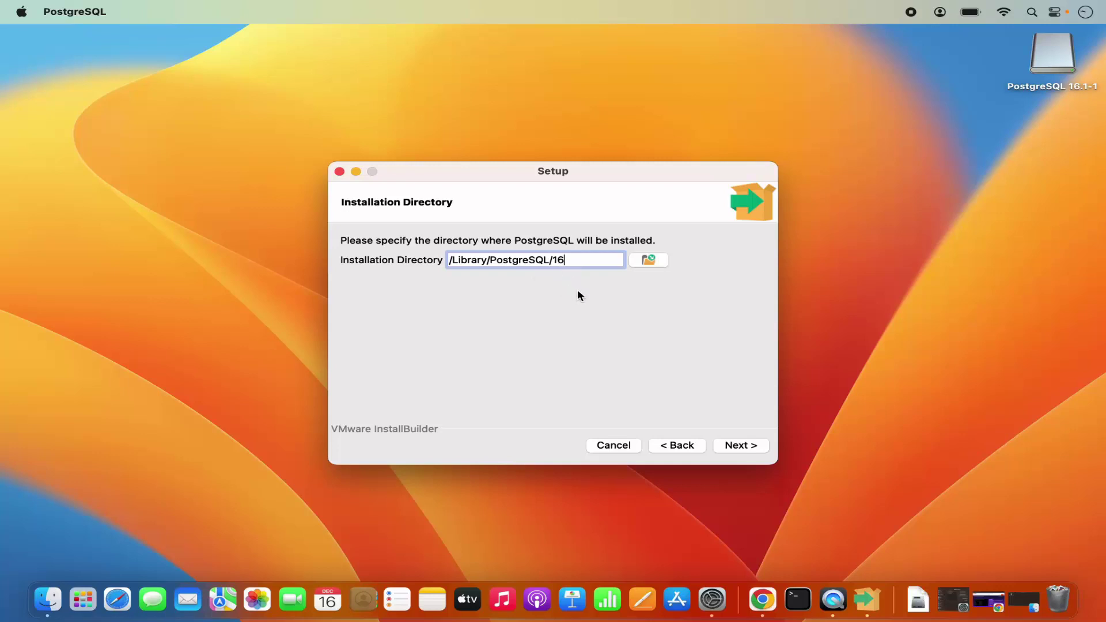
{"action": "left_click", "coordinate": [736, 450]}
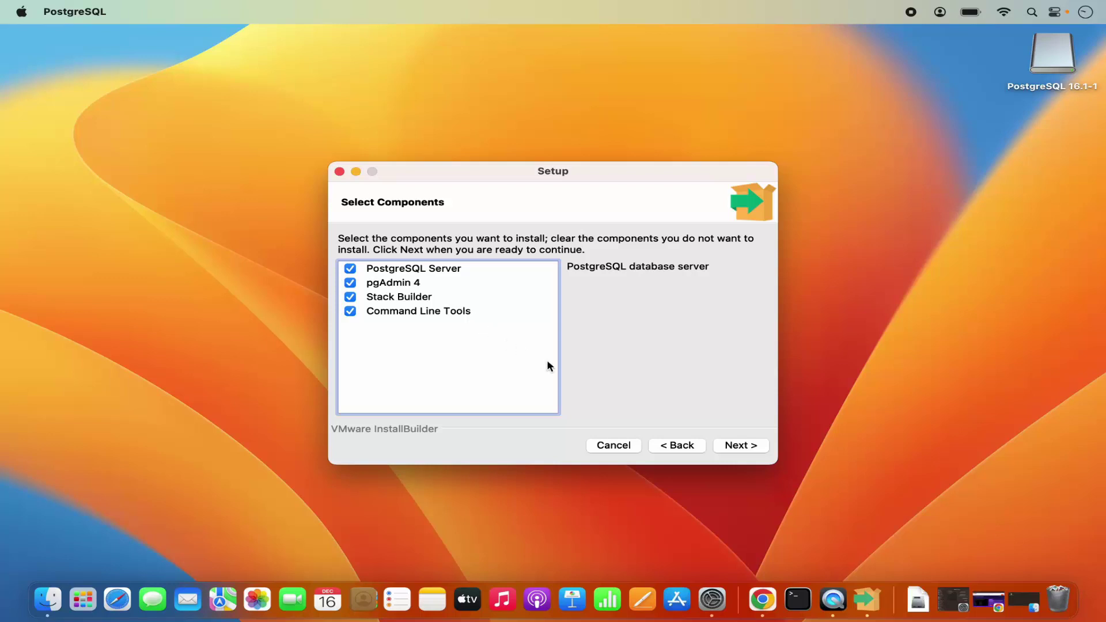
{"action": "left_click", "coordinate": [739, 450]}
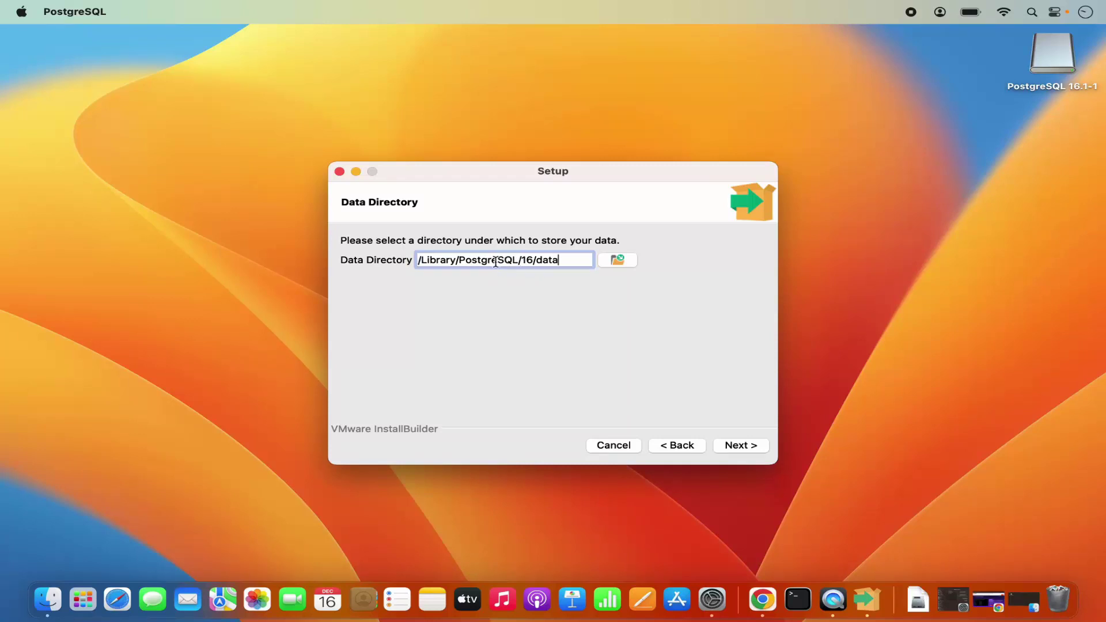
{"action": "double_click", "coordinate": [542, 261]}
{"action": "left_click", "coordinate": [727, 446]}
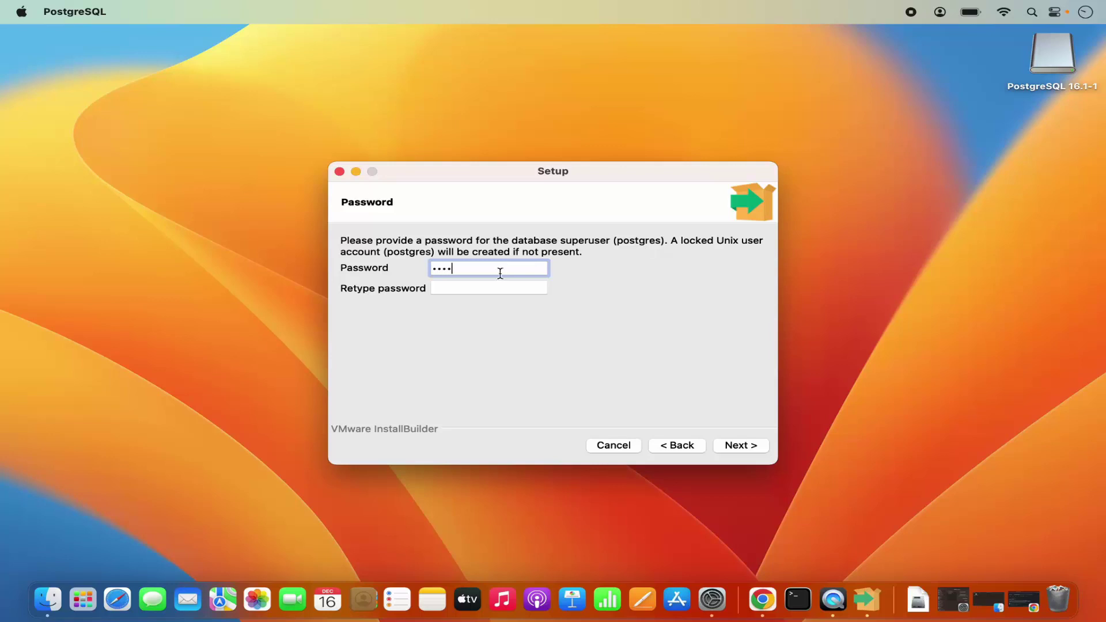
- Retype the superuser password to confirm it and accept it
{"action": "left_click", "coordinate": [490, 288]}
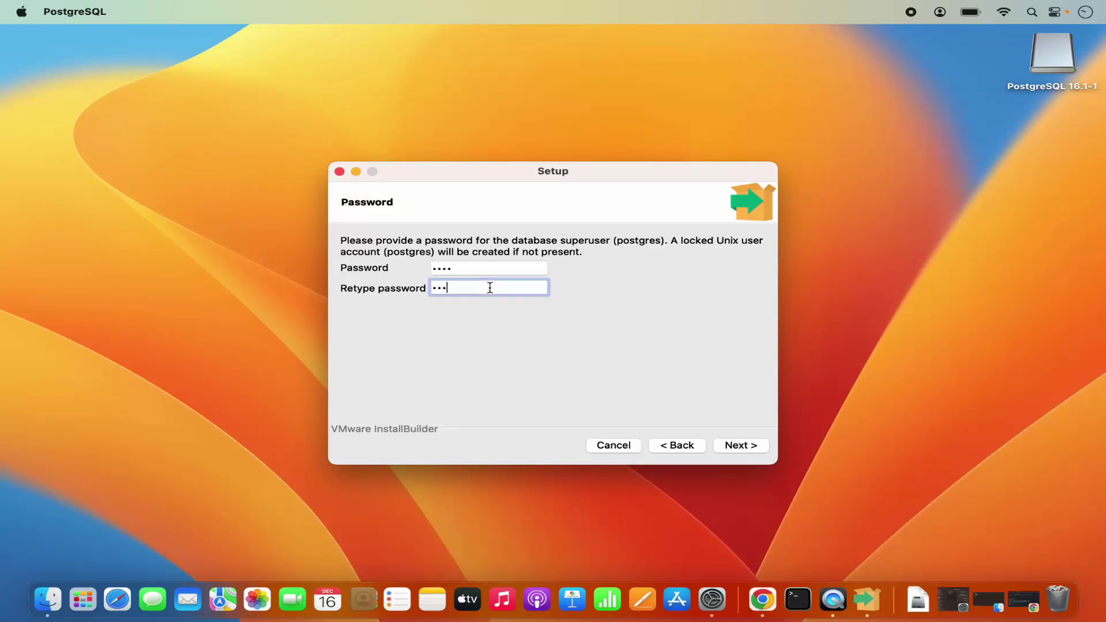
{"action": "left_click", "coordinate": [730, 454]}
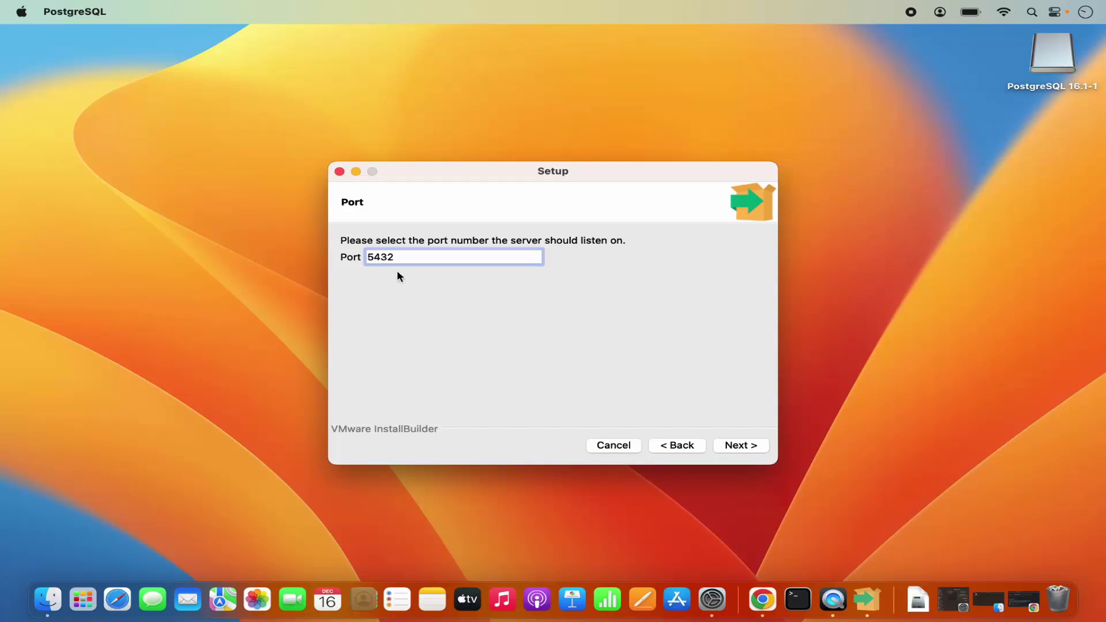
- Keep port 5432 and the default locale to reach the Pre Installation Summary
{"action": "left_click", "coordinate": [741, 447]}
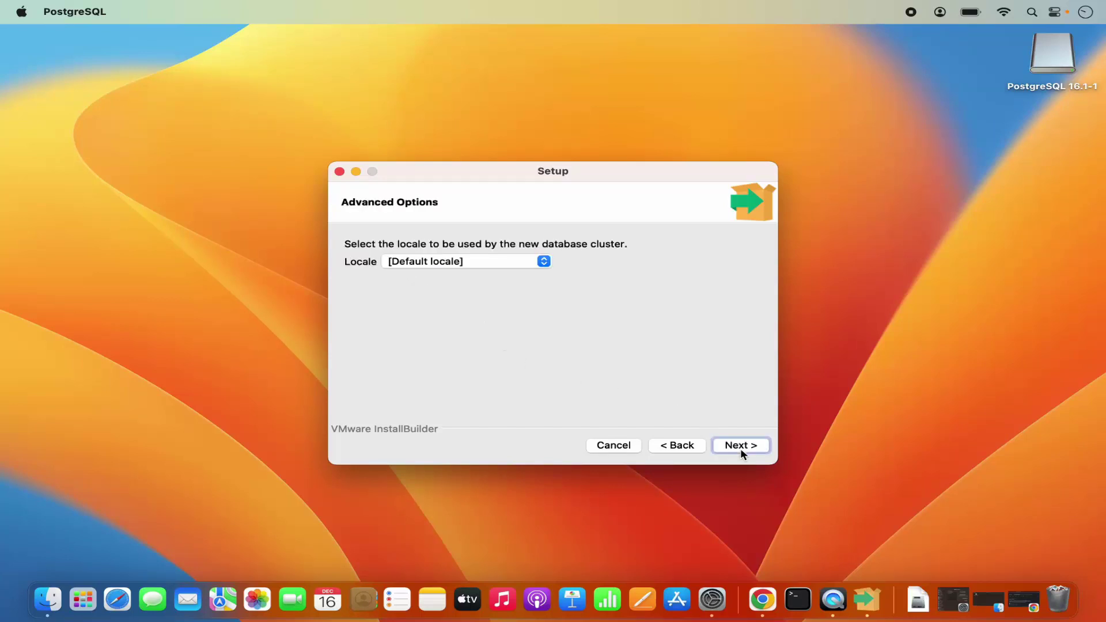
{"action": "left_click", "coordinate": [396, 263]}
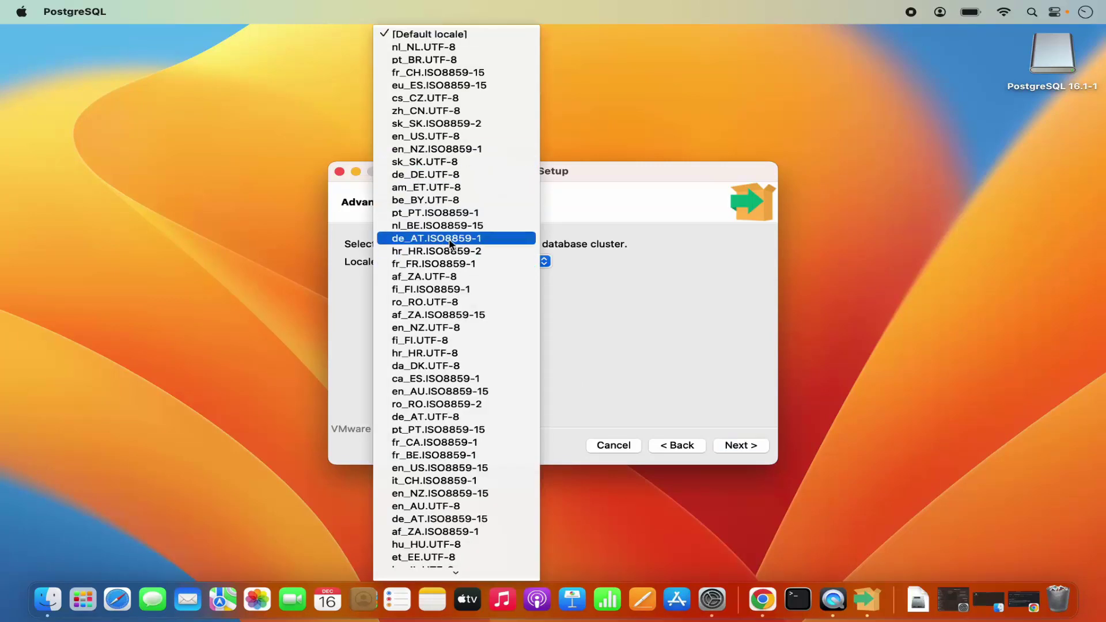
{"action": "left_click", "coordinate": [615, 321]}
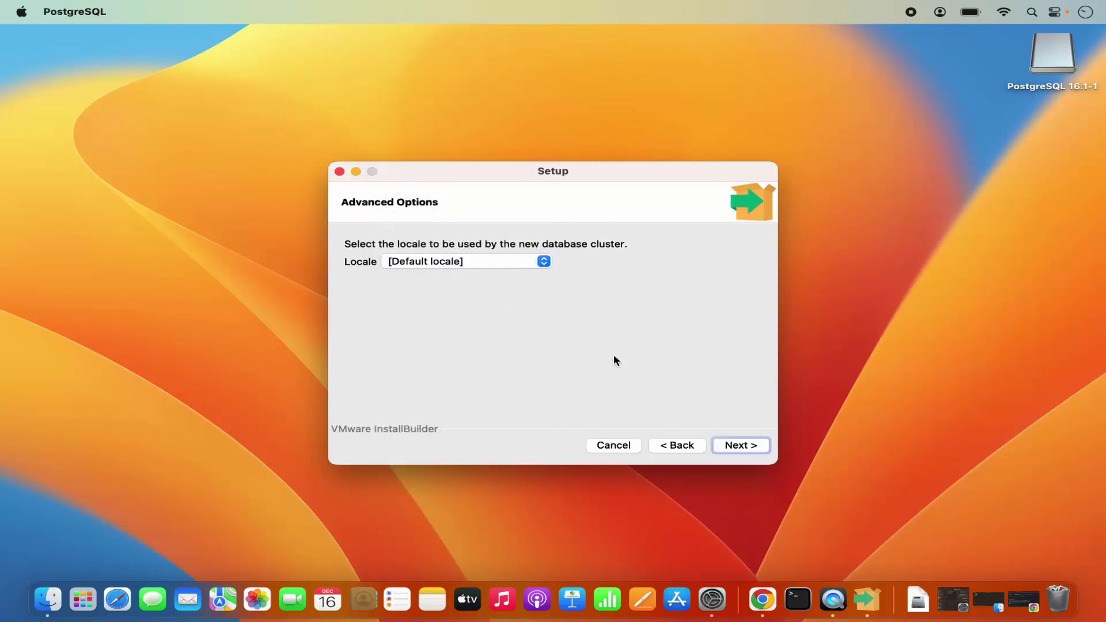
{"action": "left_click", "coordinate": [740, 447]}
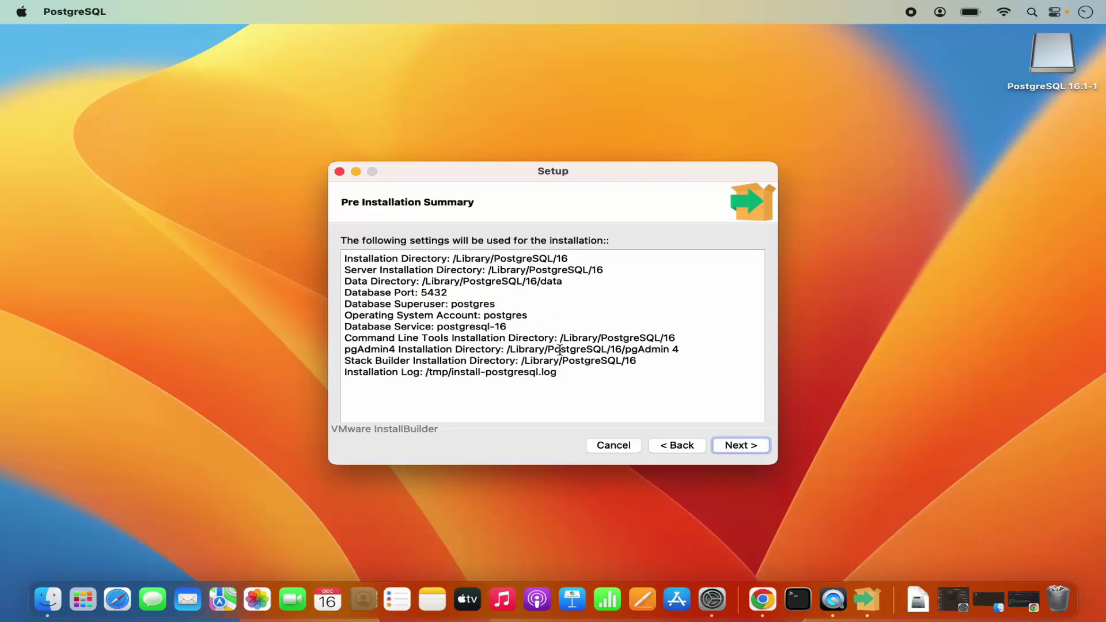
- Install PostgreSQL 16.1, then finish the wizard with 'Launch Stack Builder at exit?' unchecked
{"action": "left_click", "coordinate": [738, 447]}
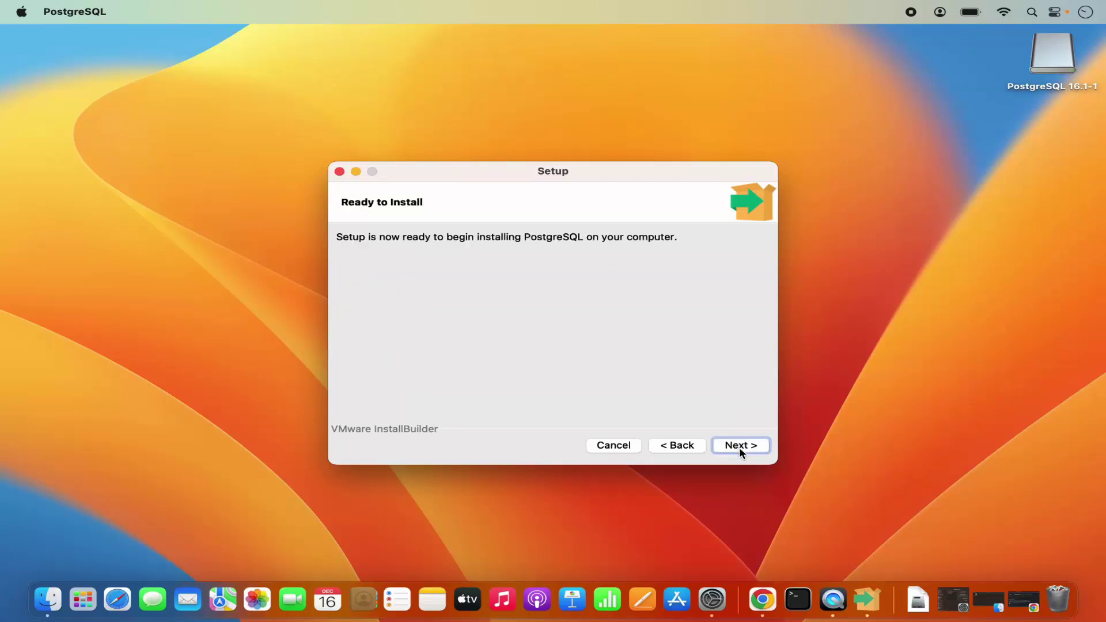
{"action": "left_click", "coordinate": [740, 447]}
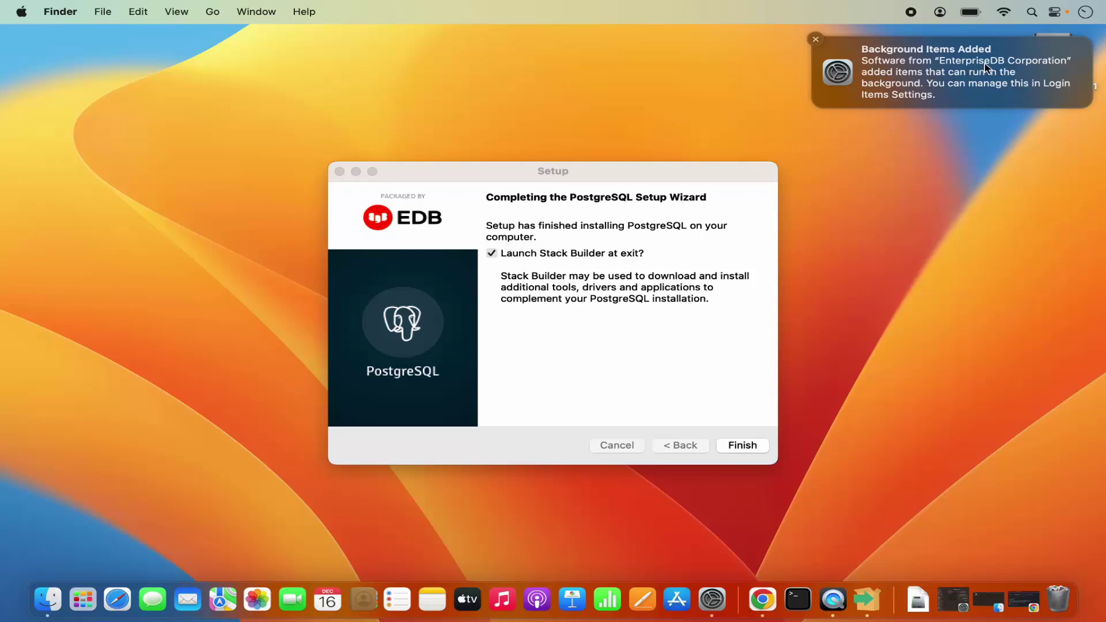
{"action": "left_click", "coordinate": [817, 40]}
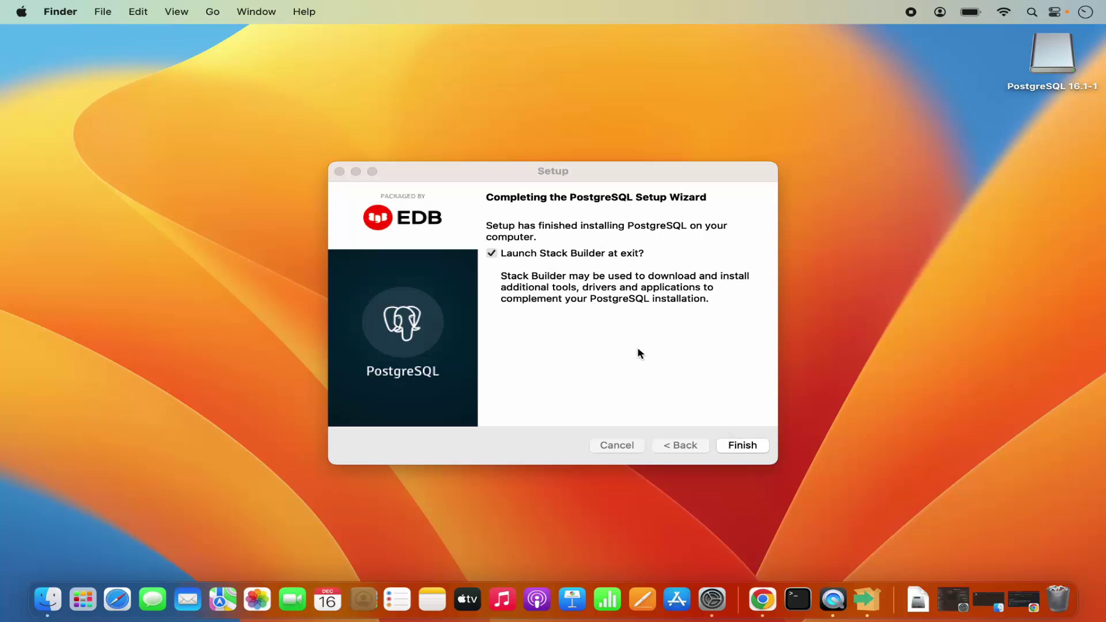
{"action": "left_click", "coordinate": [491, 254]}
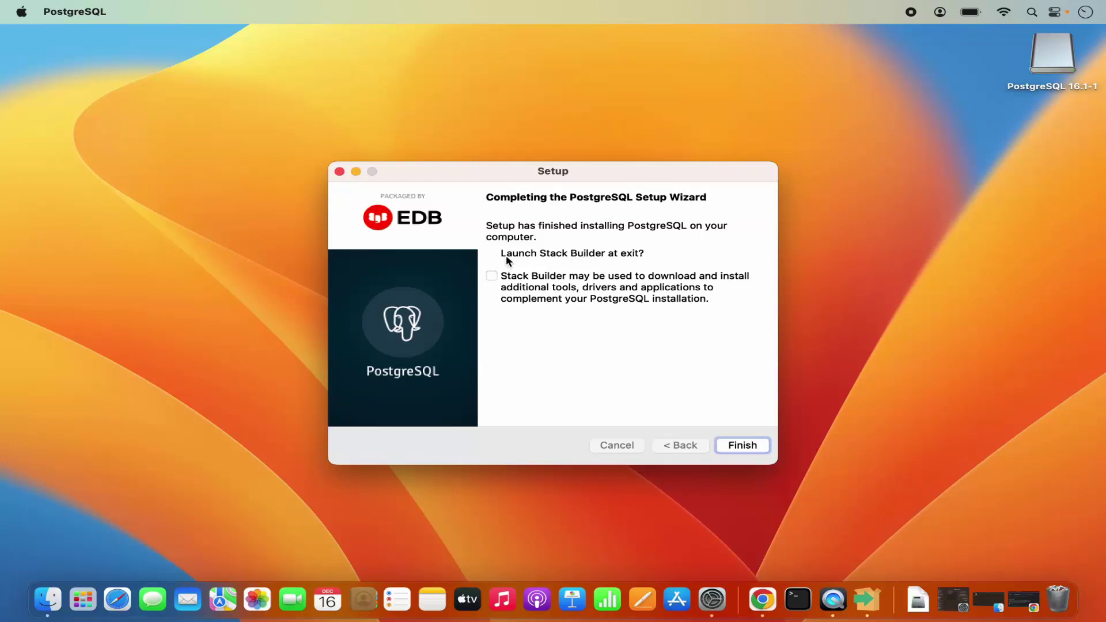
{"action": "left_click", "coordinate": [741, 446]}
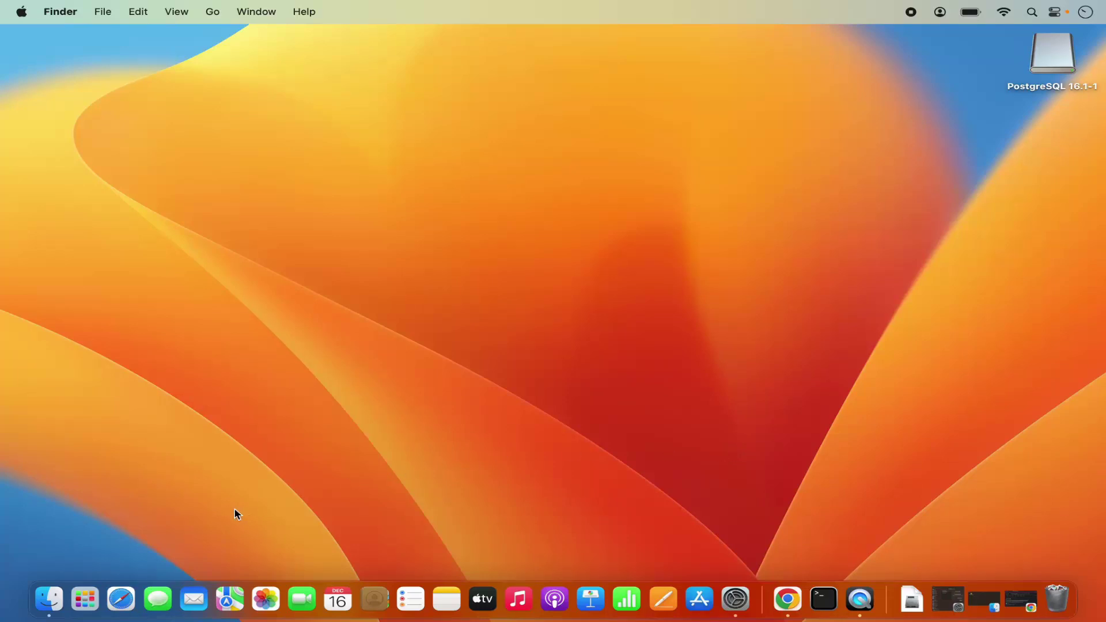
- Launch pgAdmin 4 from Launchpad and close the pgAdmin 4 and nwjs Helper banners
{"action": "left_click", "coordinate": [84, 602]}
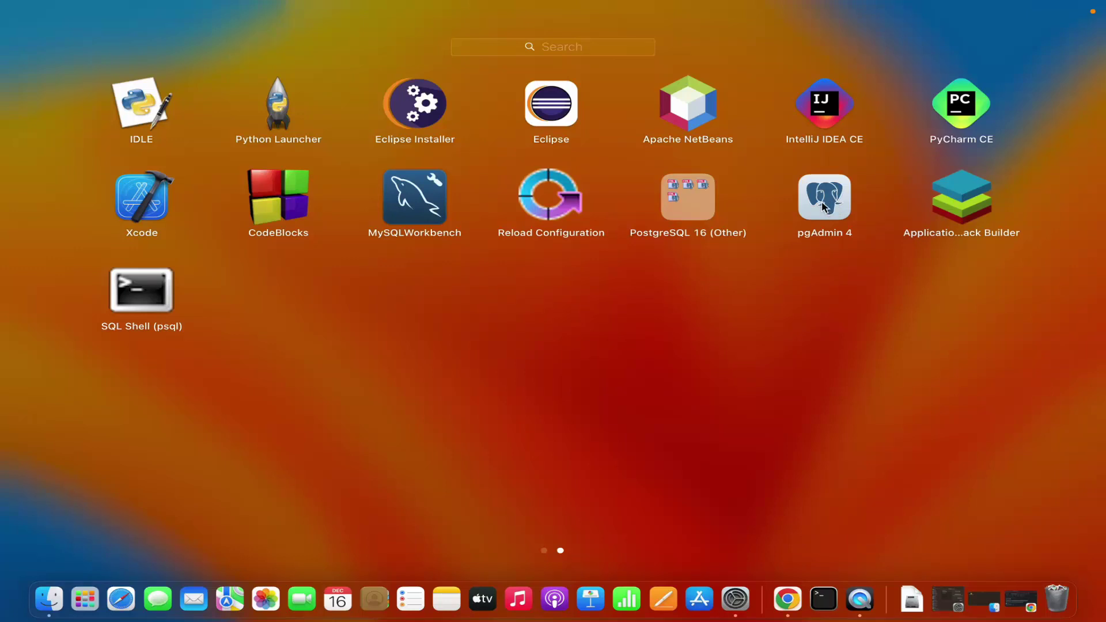
{"action": "left_click", "coordinate": [826, 207]}
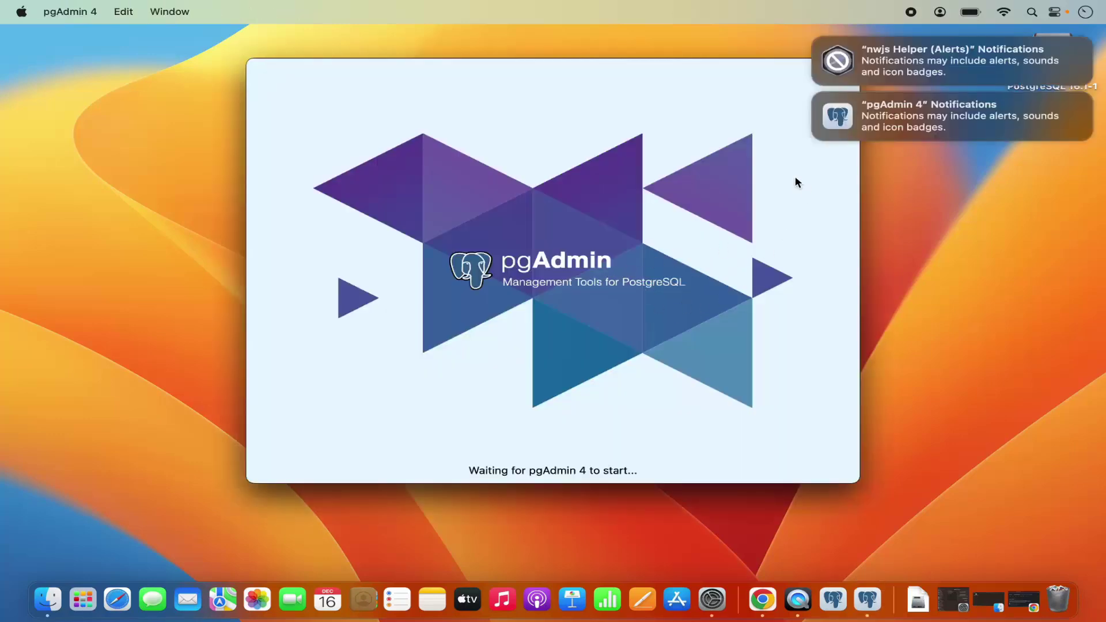
{"action": "left_click", "coordinate": [817, 96]}
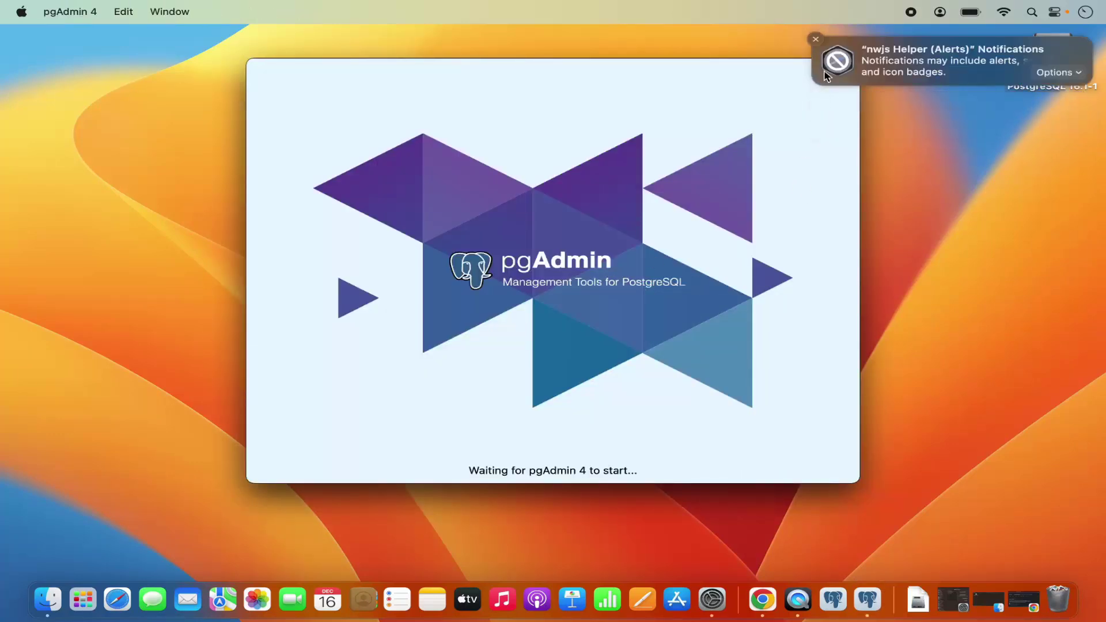
{"action": "left_click", "coordinate": [817, 42]}
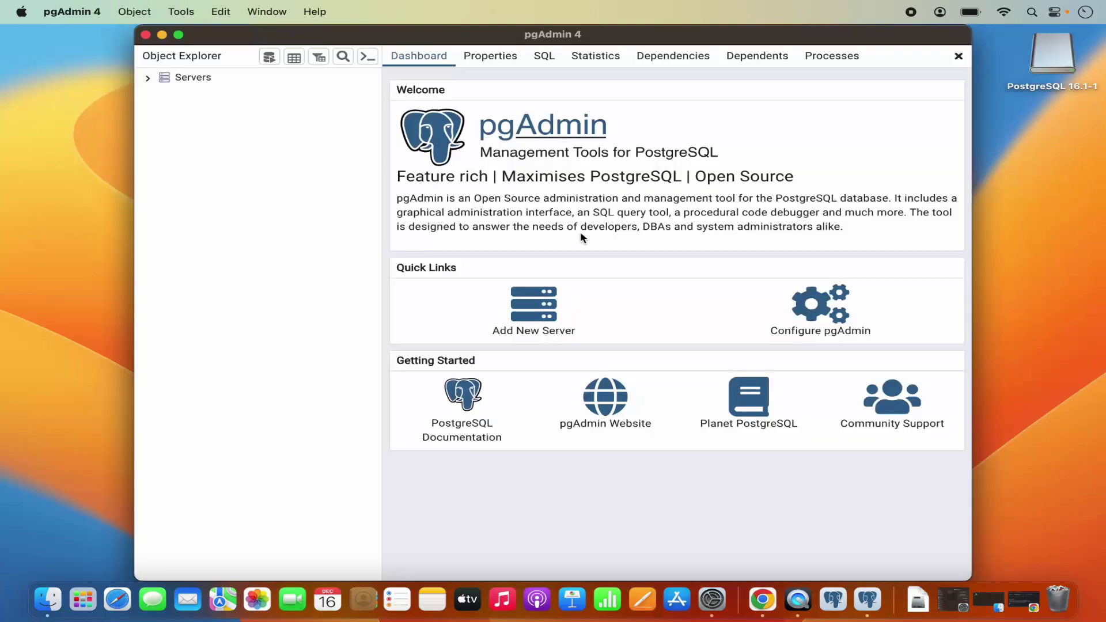
- Maximize pgAdmin and connect to the PostgreSQL 16 server with Save Password ticked
{"action": "double_click", "coordinate": [599, 39]}
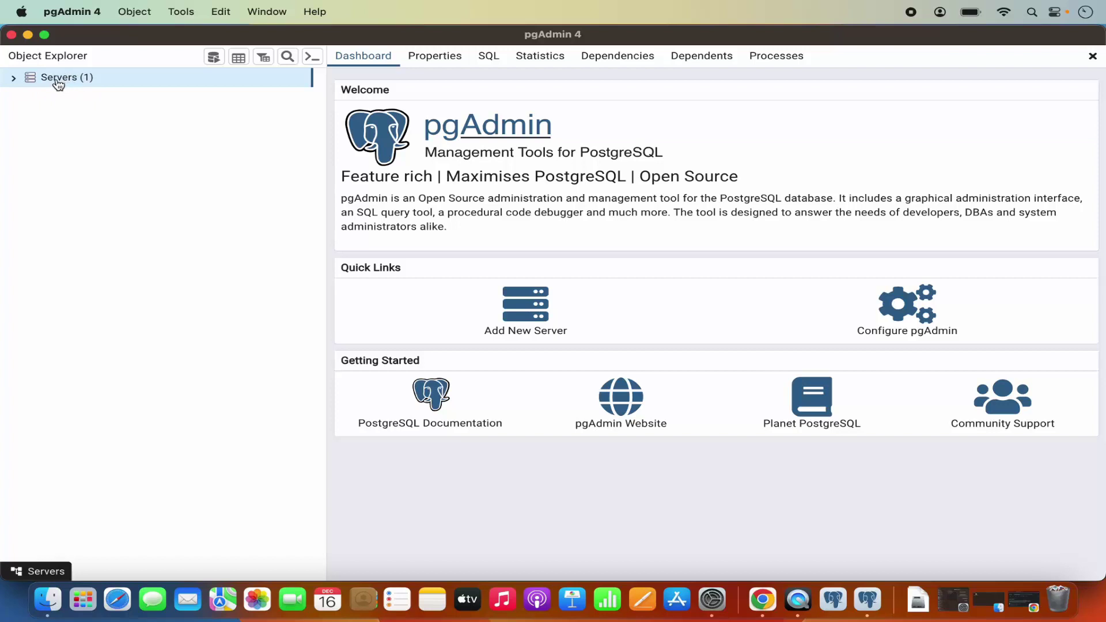
{"action": "left_click", "coordinate": [14, 79]}
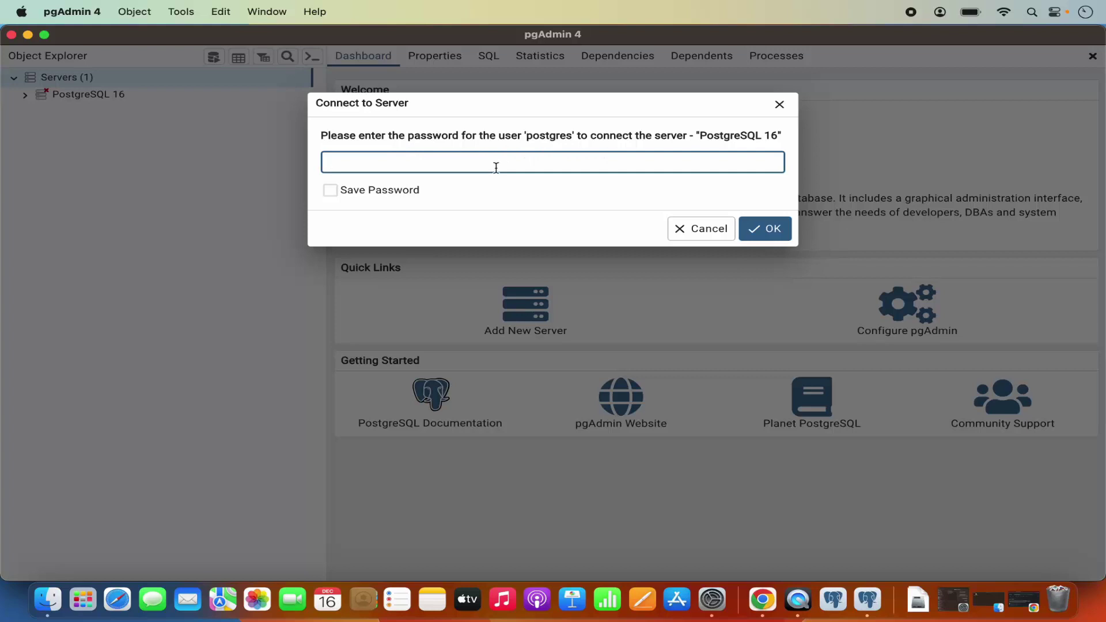
{"action": "left_click", "coordinate": [333, 192]}
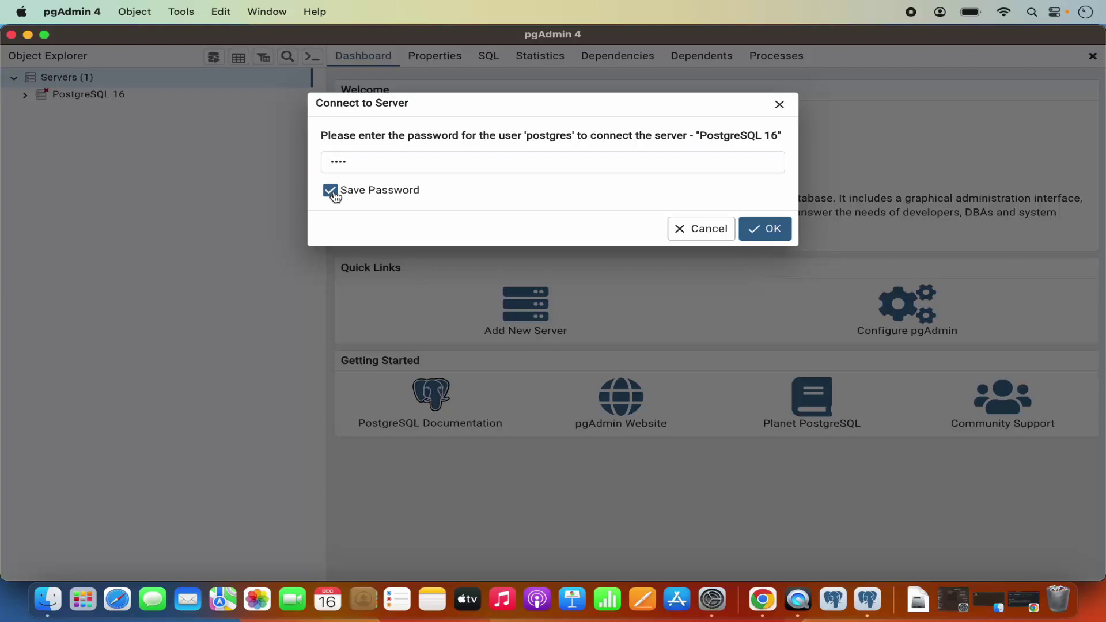
{"action": "left_click", "coordinate": [782, 232]}
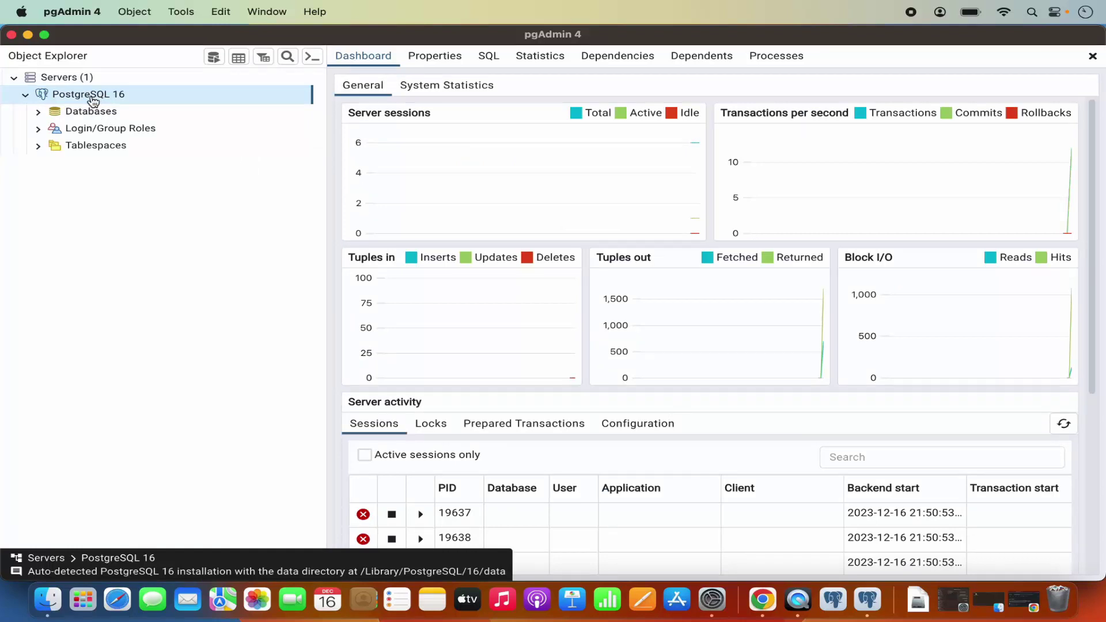
- Expand Databases and postgres to browse its objects, then collapse the postgres node
{"action": "left_click", "coordinate": [38, 112]}
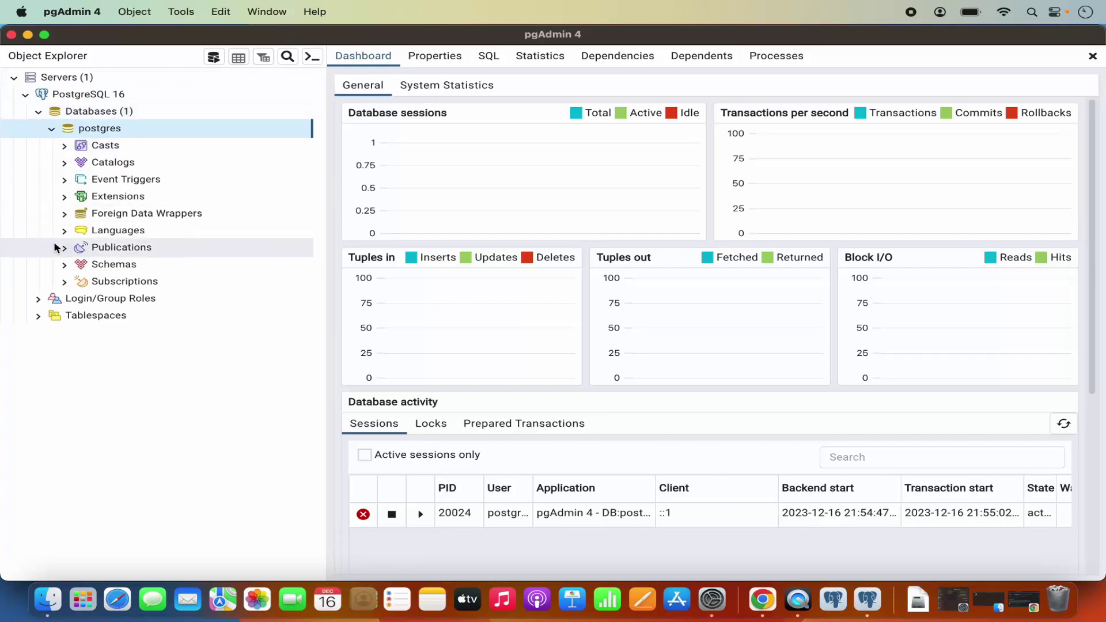
{"action": "left_click", "coordinate": [51, 129]}
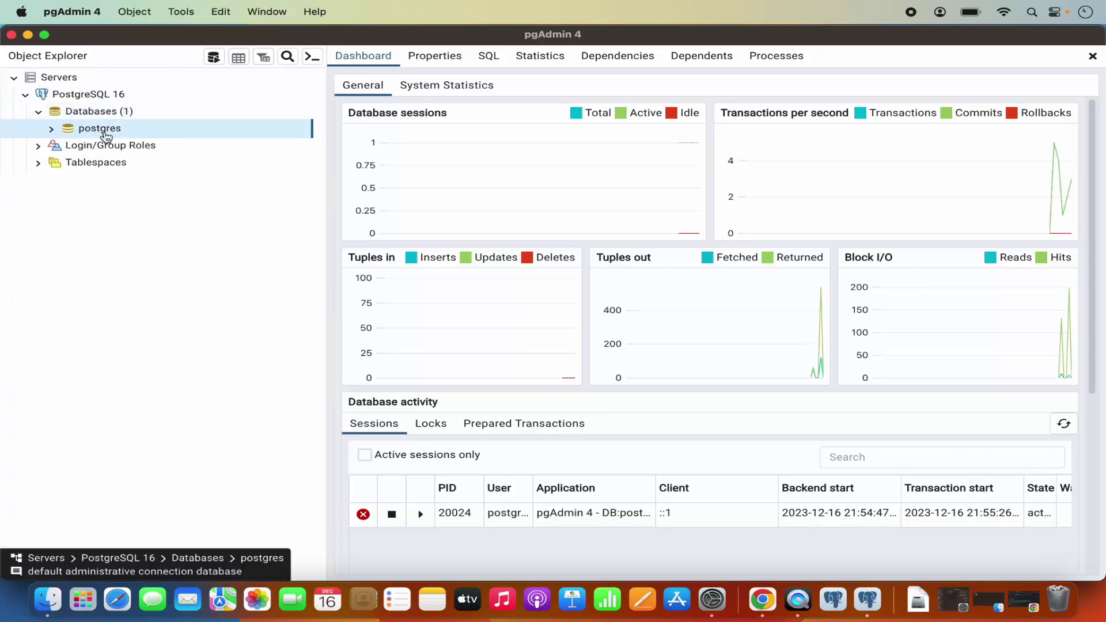
{"action": "left_click", "coordinate": [51, 130]}
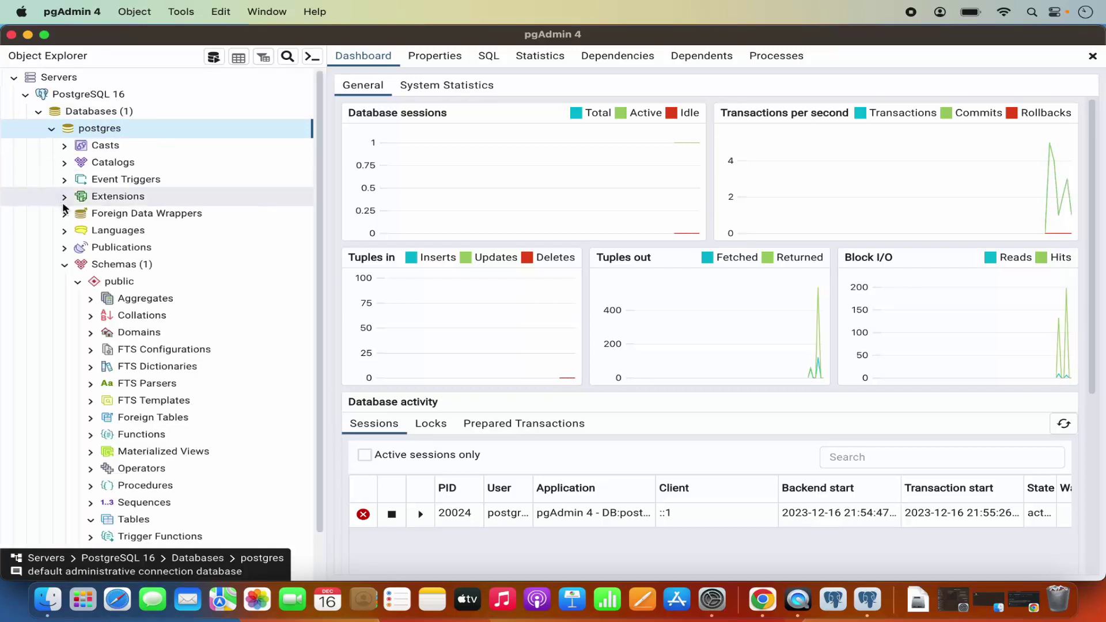
{"action": "scroll", "coordinate": [93, 293], "scroll_direction": "down", "scroll_amount": 2}
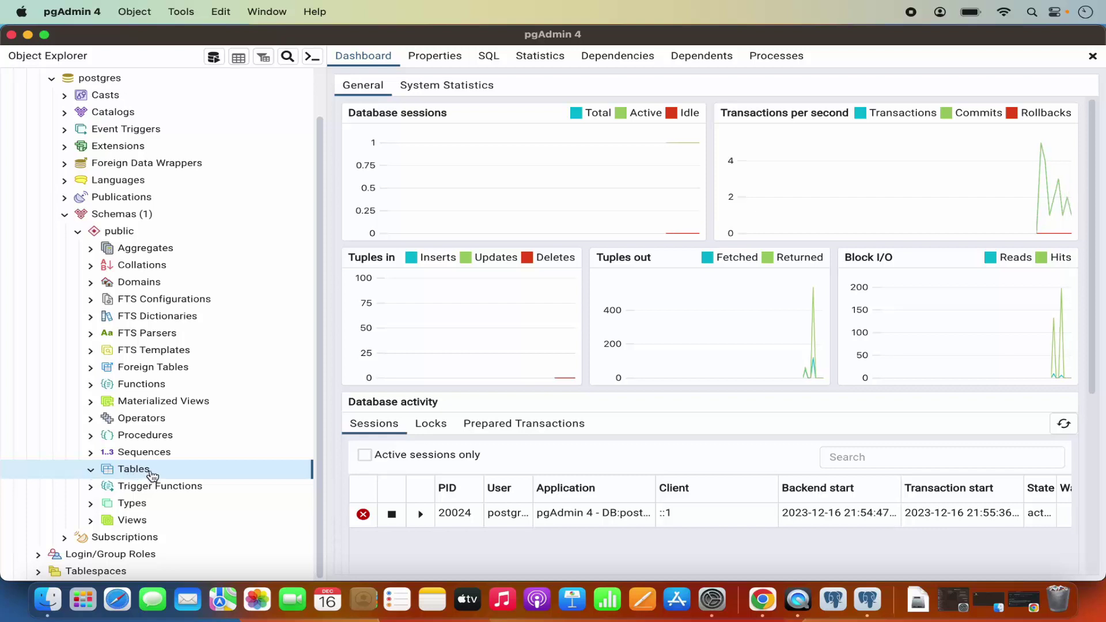
{"action": "scroll", "coordinate": [138, 323], "scroll_direction": "up", "scroll_amount": 3}
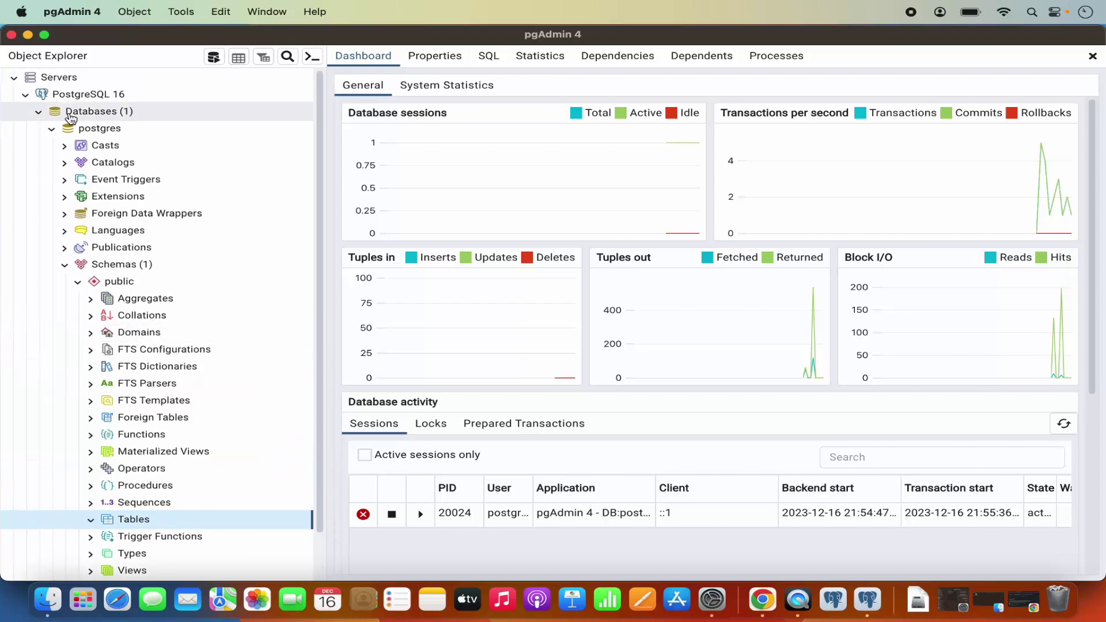
{"action": "left_click", "coordinate": [46, 113]}
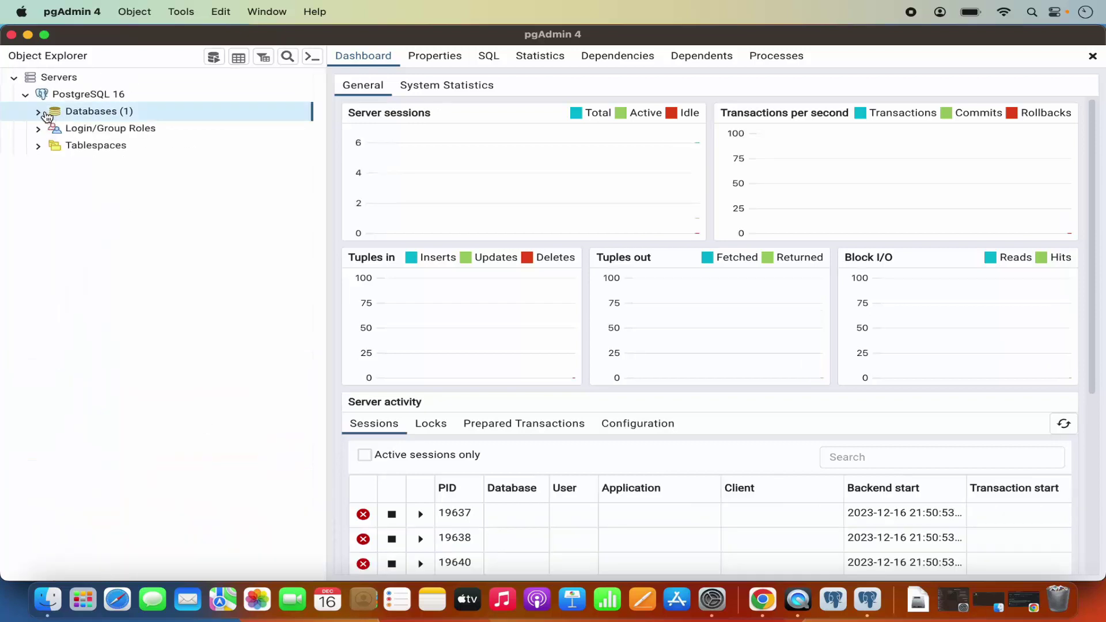
{"action": "left_click", "coordinate": [38, 114]}
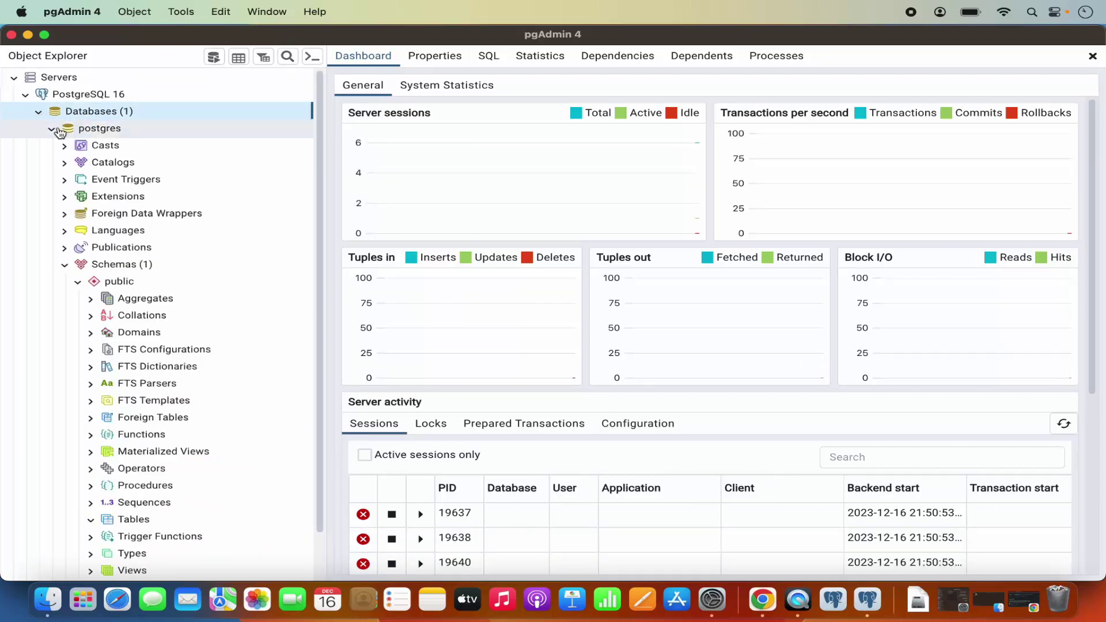
{"action": "left_click", "coordinate": [52, 129]}
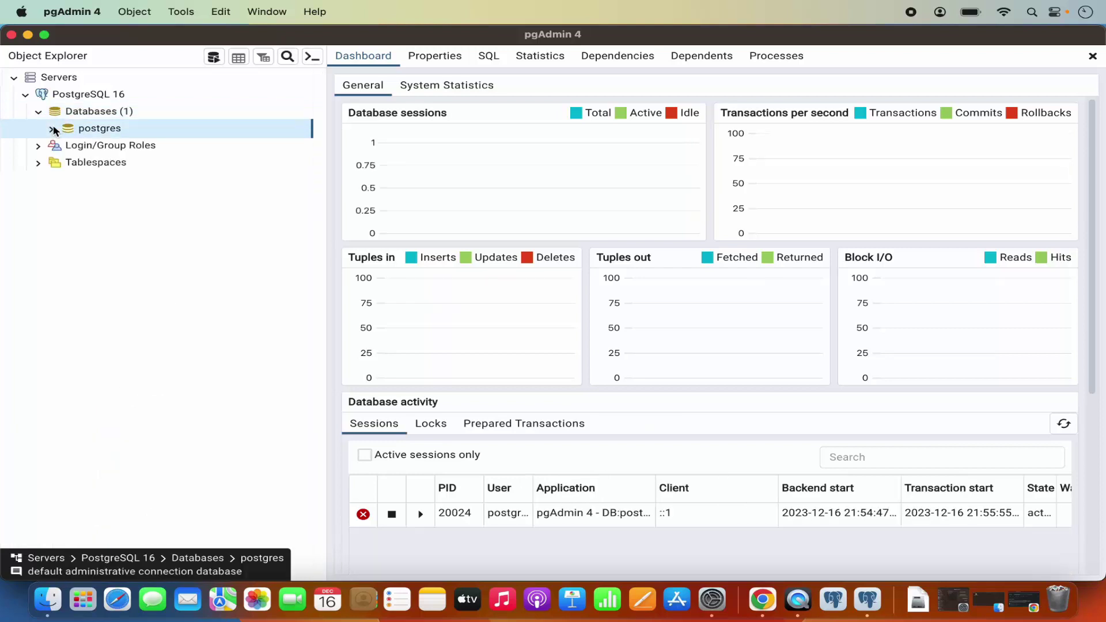
- Create a database named 'demo' owned by postgres, reviewing its Definition, Security and Parameters tabs before saving
{"action": "right_click", "coordinate": [110, 118]}
{"action": "mouse_move", "coordinate": [173, 126]}
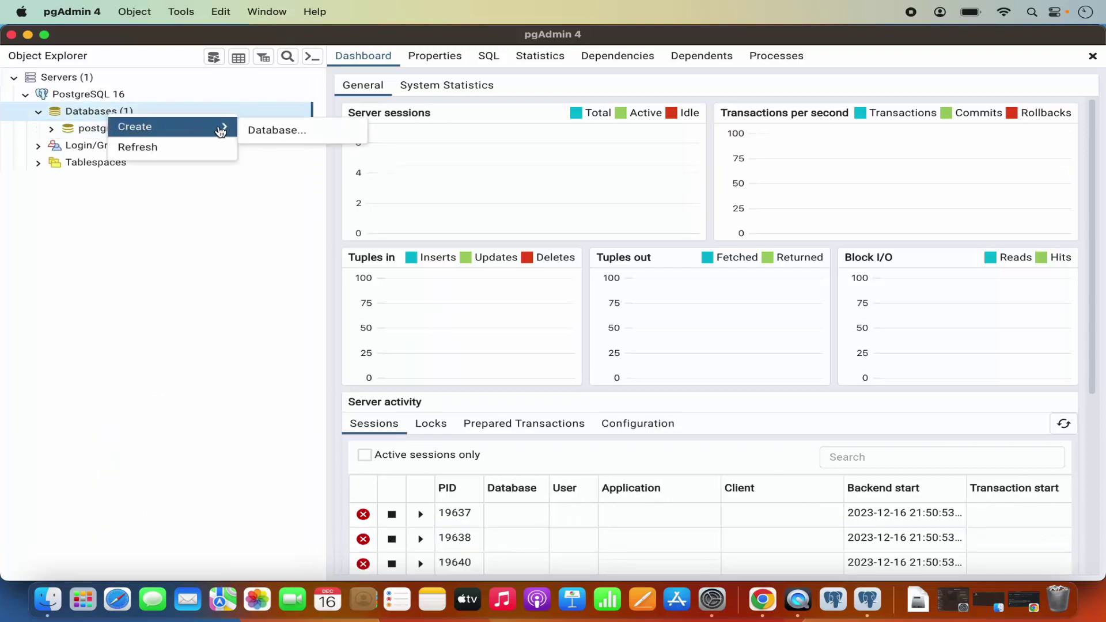
{"action": "left_click", "coordinate": [262, 130]}
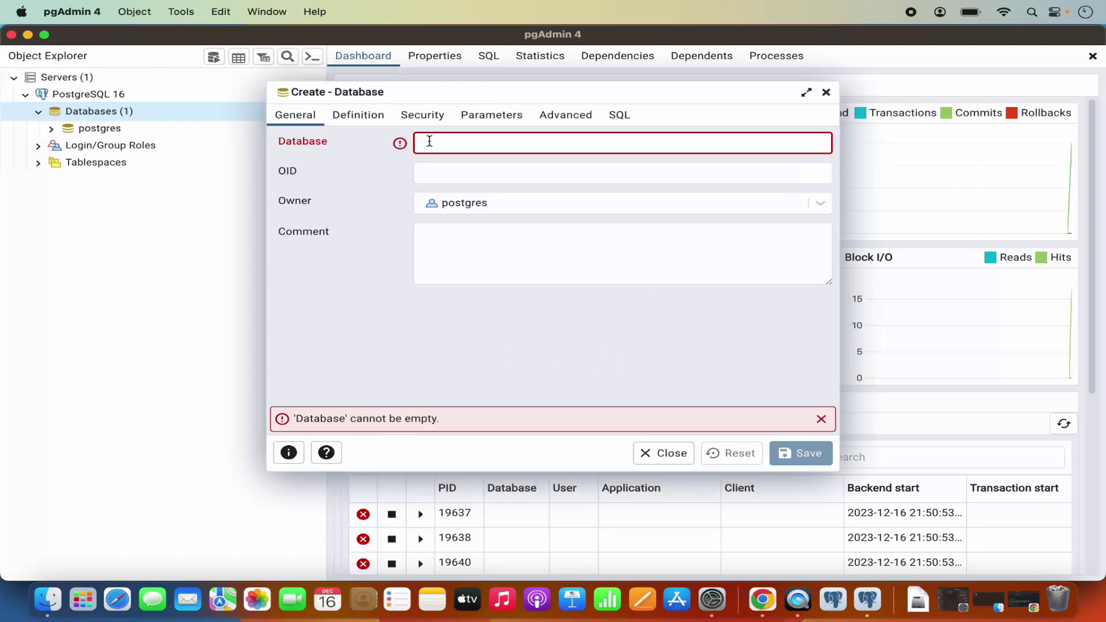
{"action": "type", "text": "demo"}
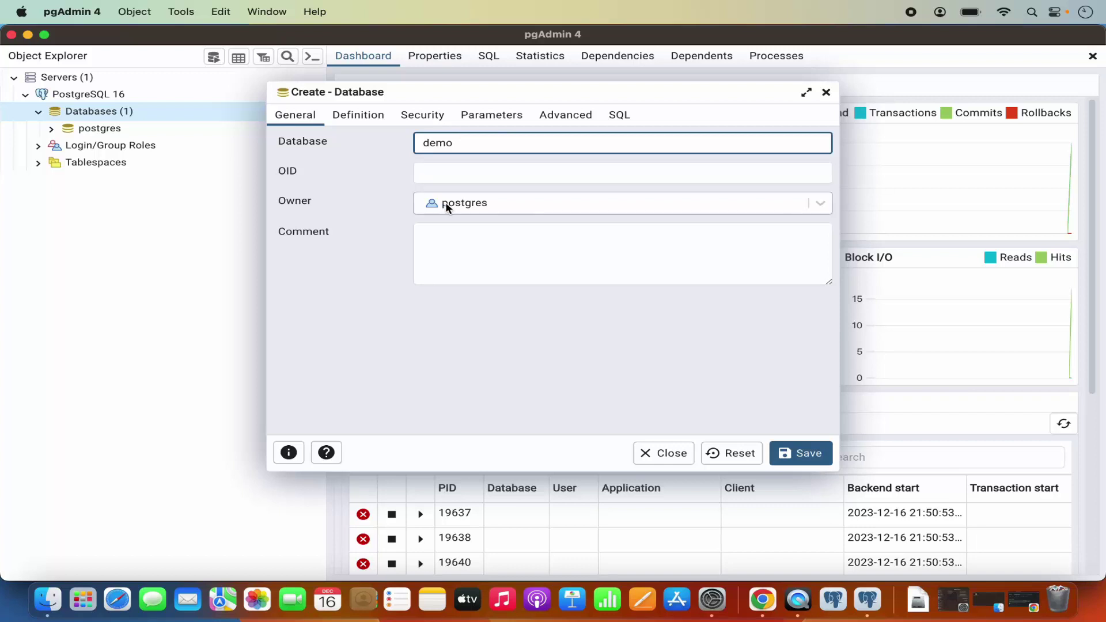
{"action": "left_click", "coordinate": [357, 115]}
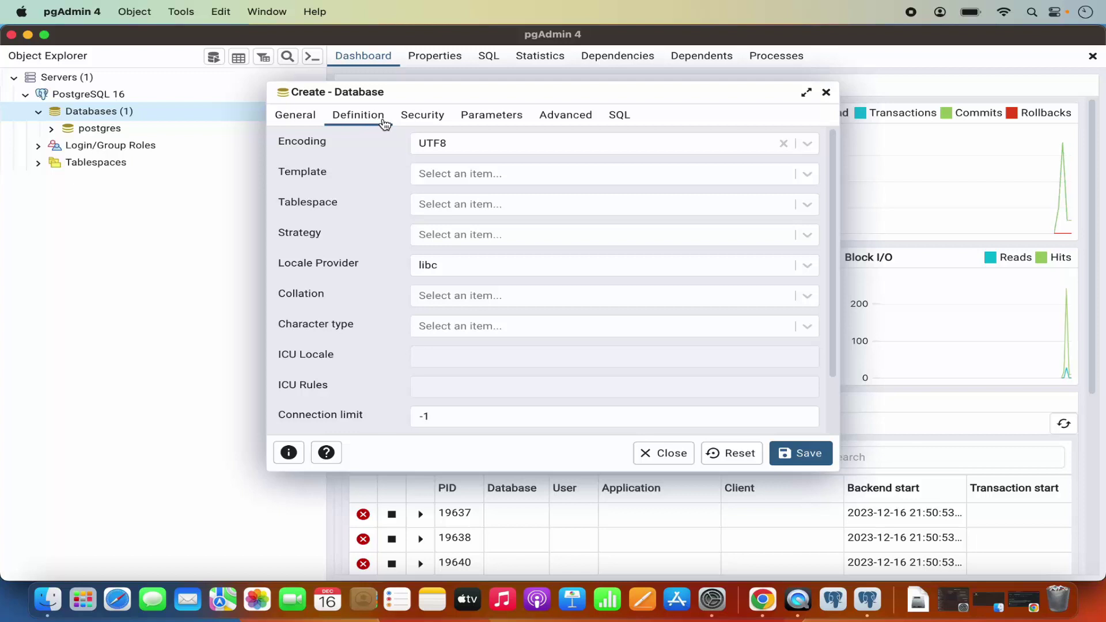
{"action": "left_click", "coordinate": [422, 119]}
{"action": "left_click", "coordinate": [489, 127]}
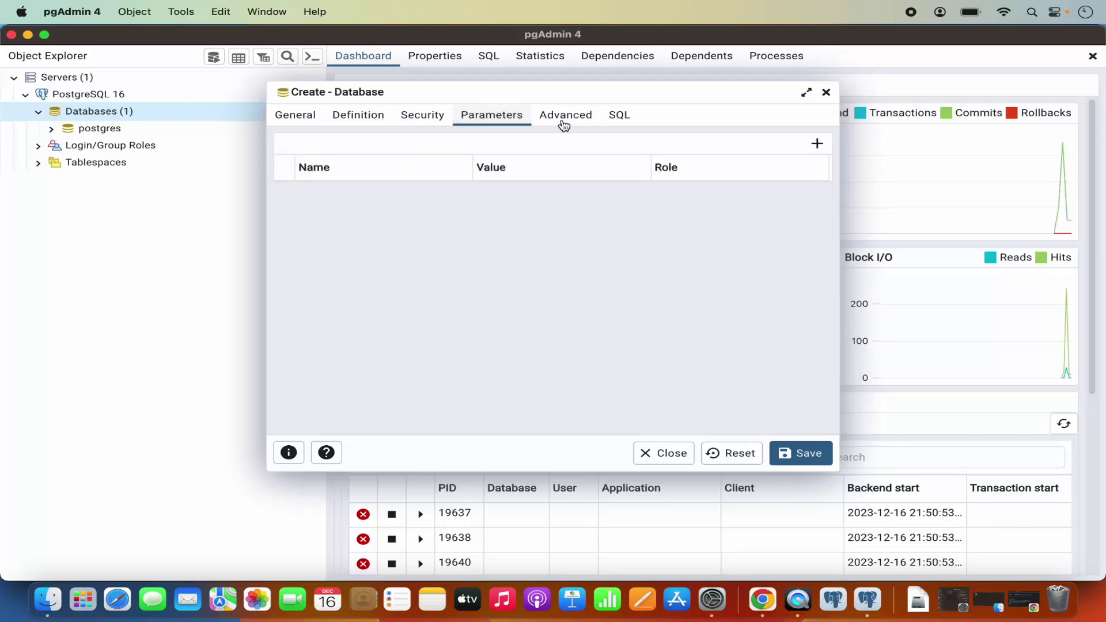
{"action": "left_click", "coordinate": [295, 115]}
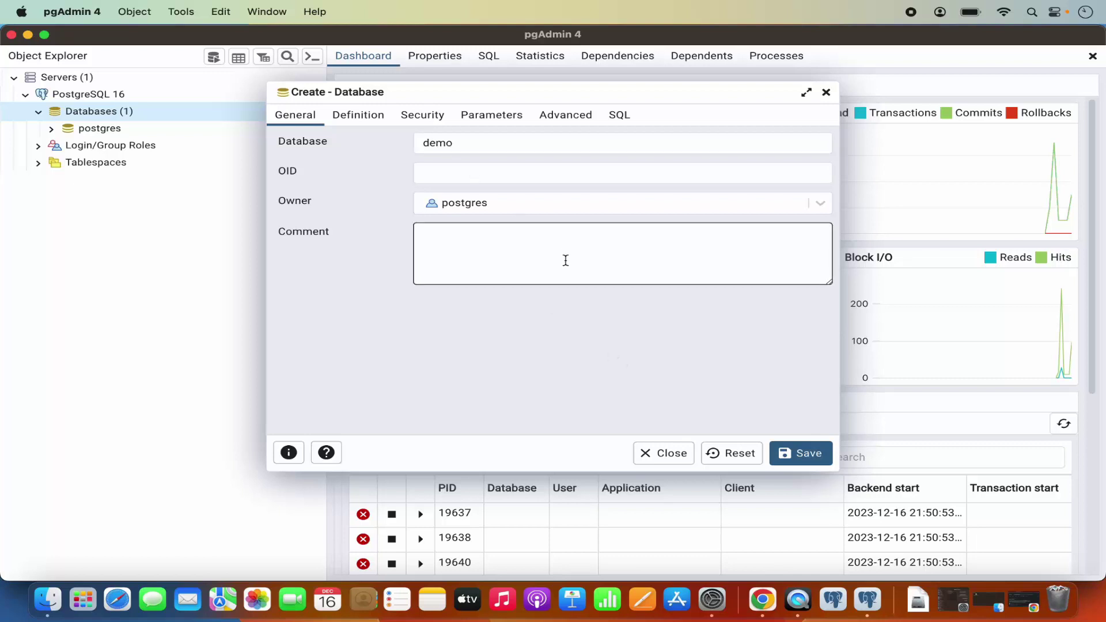
{"action": "left_click", "coordinate": [802, 453]}
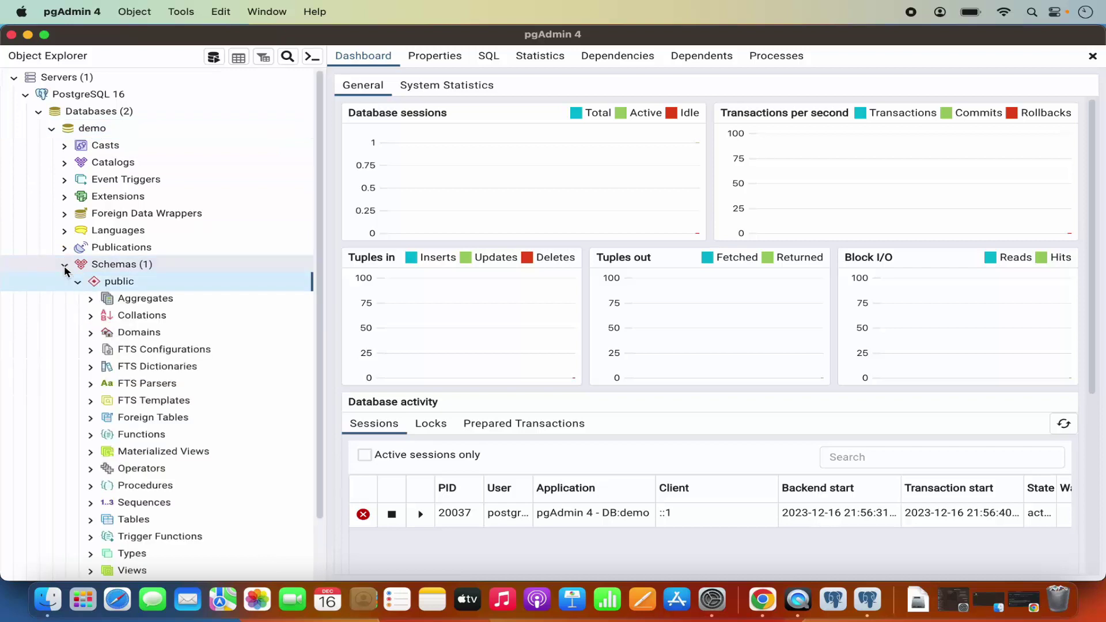
- Re-expand the demo database's public schema and scroll down to its Tables, Types and Views groups
{"action": "left_click", "coordinate": [78, 283]}
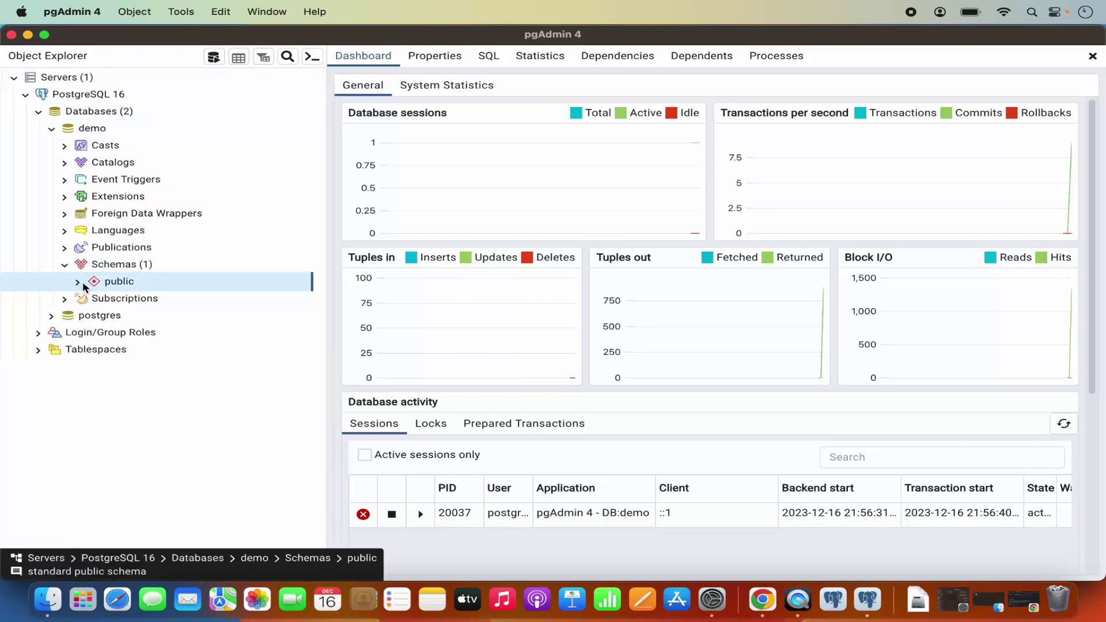
{"action": "left_click", "coordinate": [78, 282]}
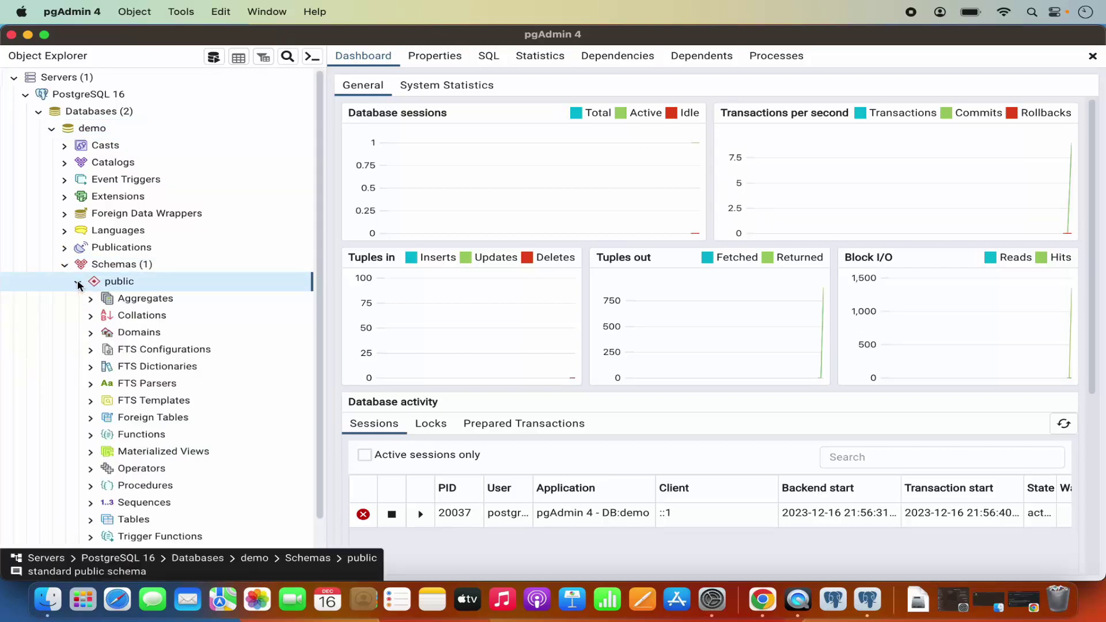
{"action": "scroll", "coordinate": [109, 348], "scroll_direction": "down", "scroll_amount": 3}
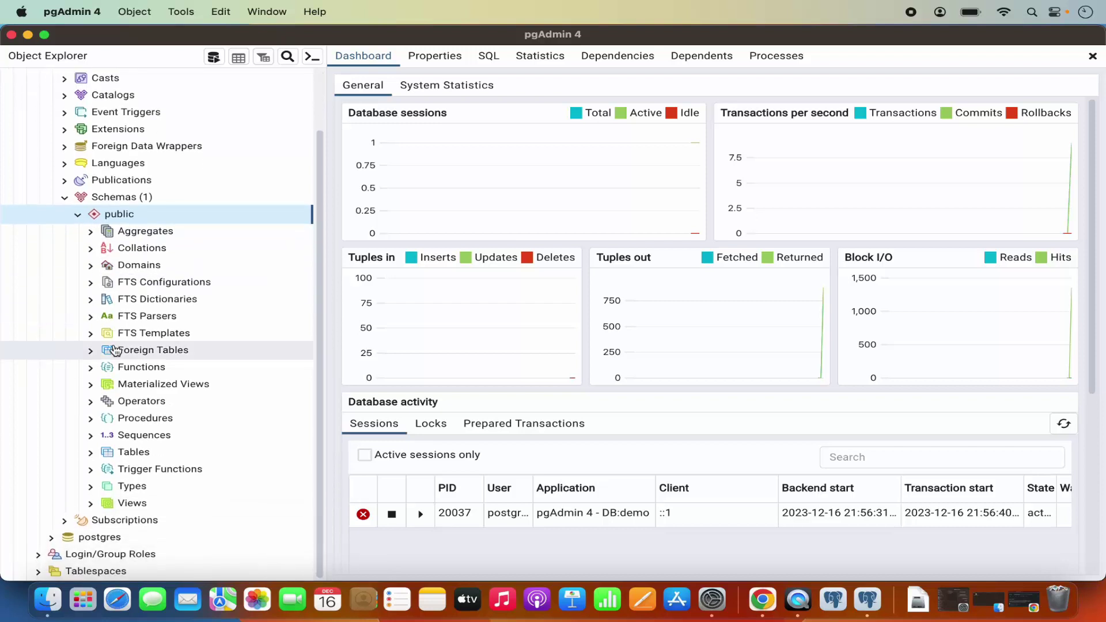
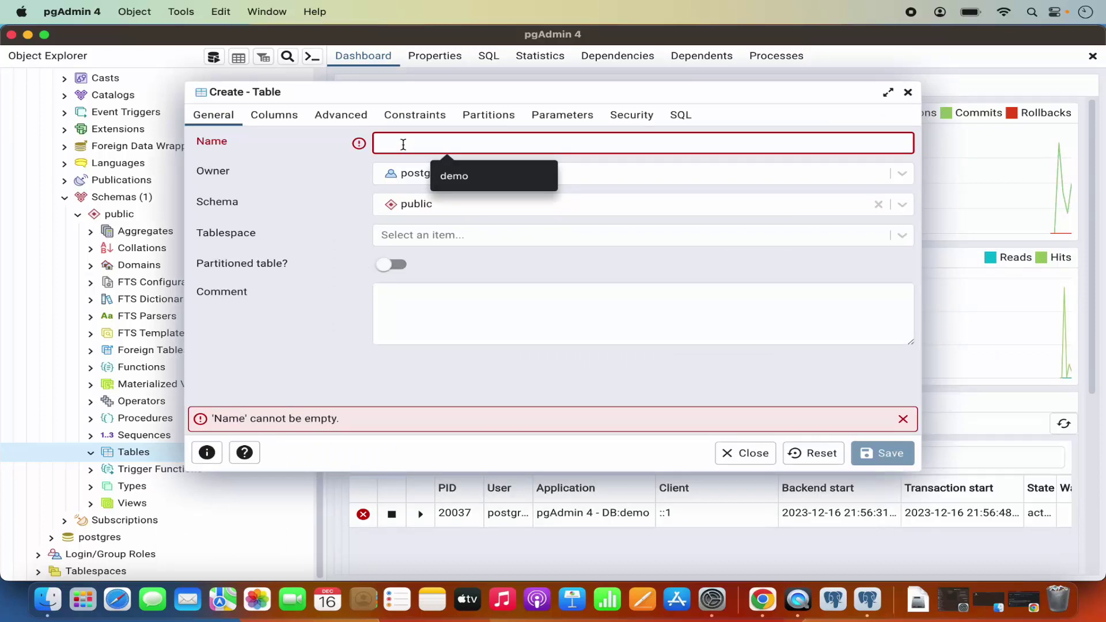
- Name the table 'names' and add an 'id' column of type integer set as primary key
{"action": "type", "text": "names"}
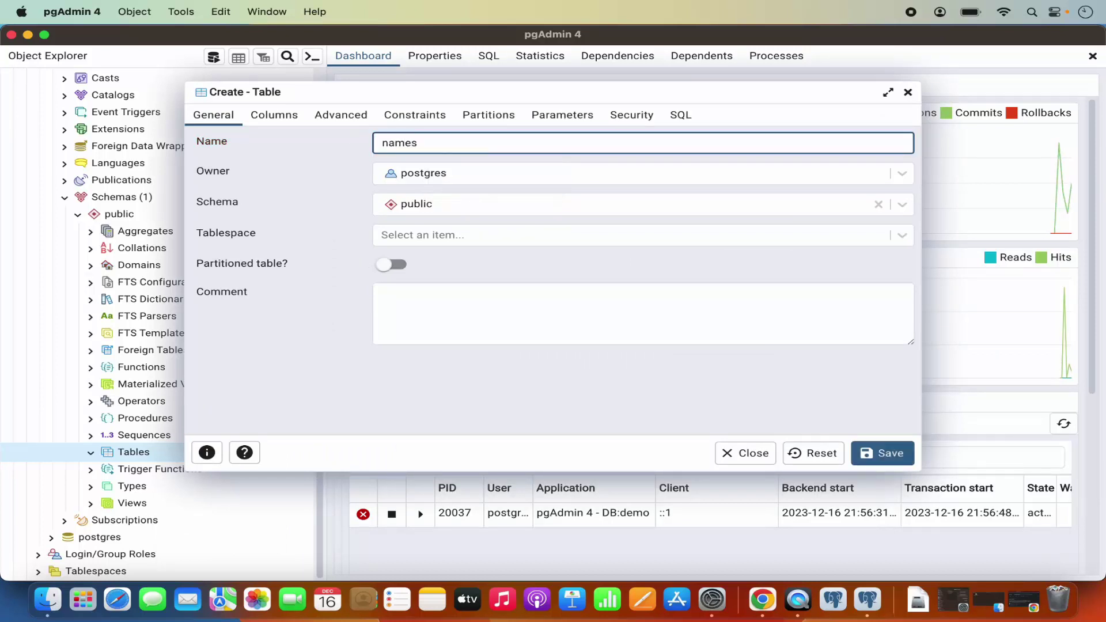
{"action": "left_click", "coordinate": [282, 115]}
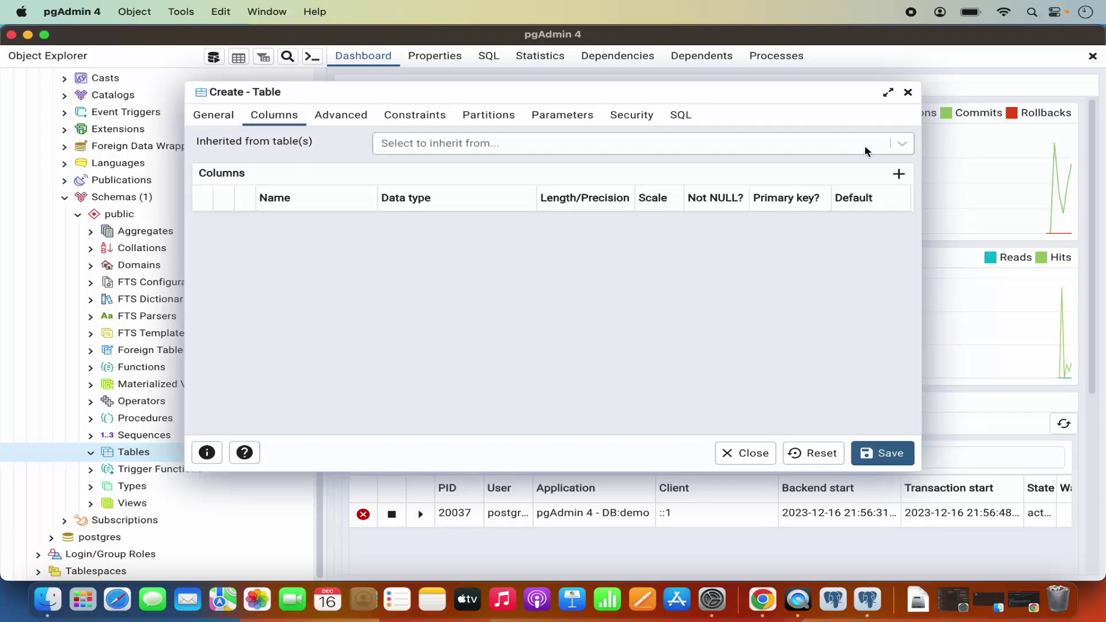
{"action": "left_click", "coordinate": [898, 173]}
{"action": "left_click", "coordinate": [331, 224]}
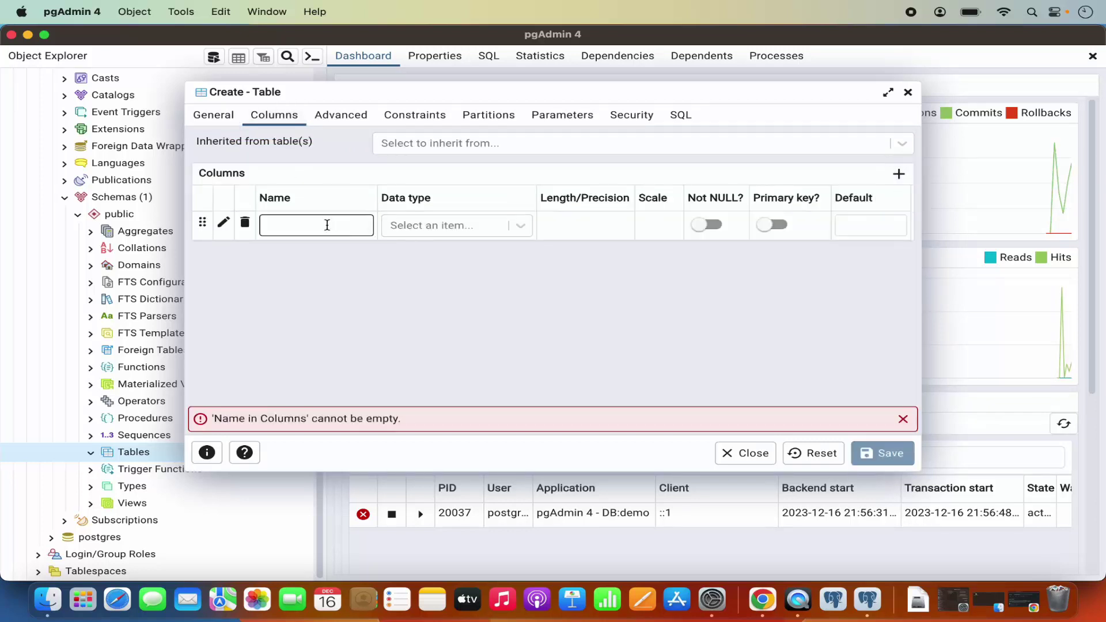
{"action": "type", "text": "id"}
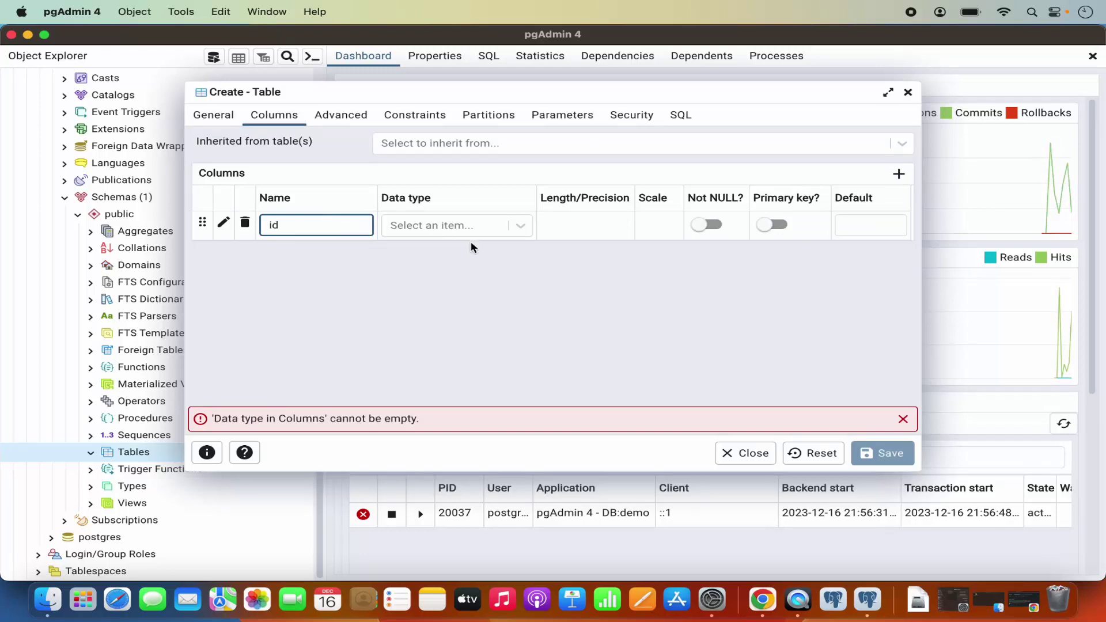
{"action": "left_click", "coordinate": [468, 225]}
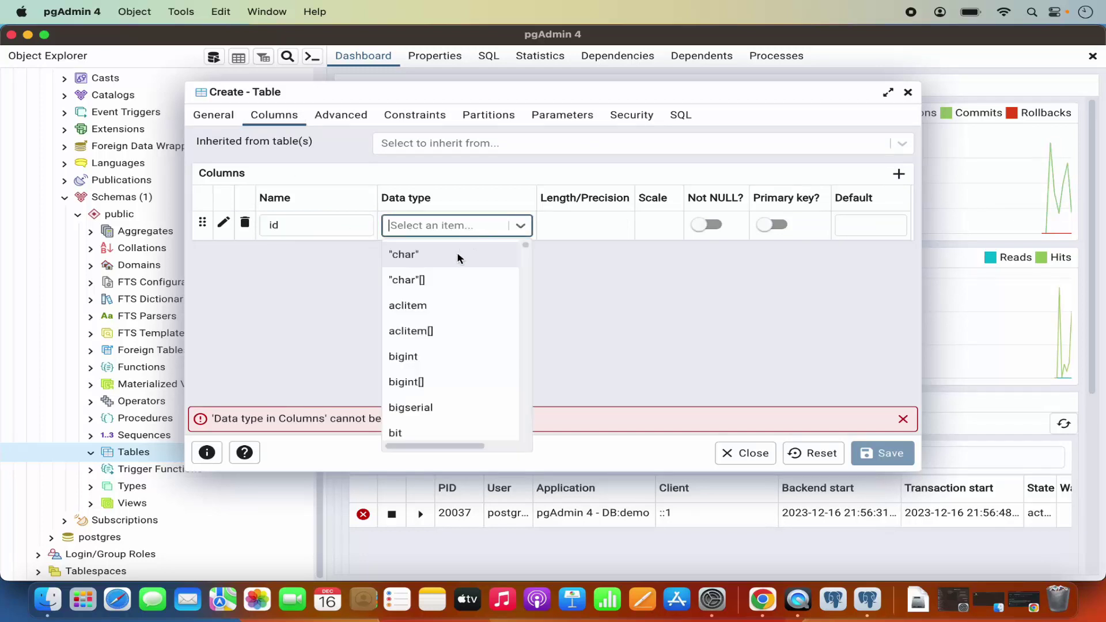
{"action": "scroll", "coordinate": [455, 306], "scroll_direction": "down", "scroll_amount": 20}
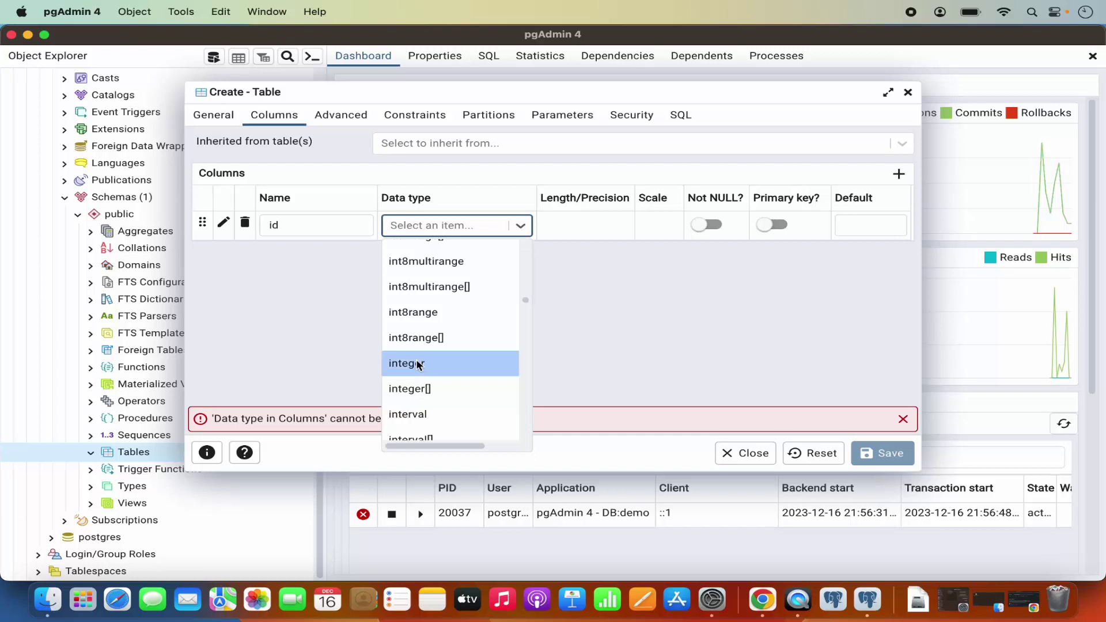
{"action": "left_click", "coordinate": [419, 365]}
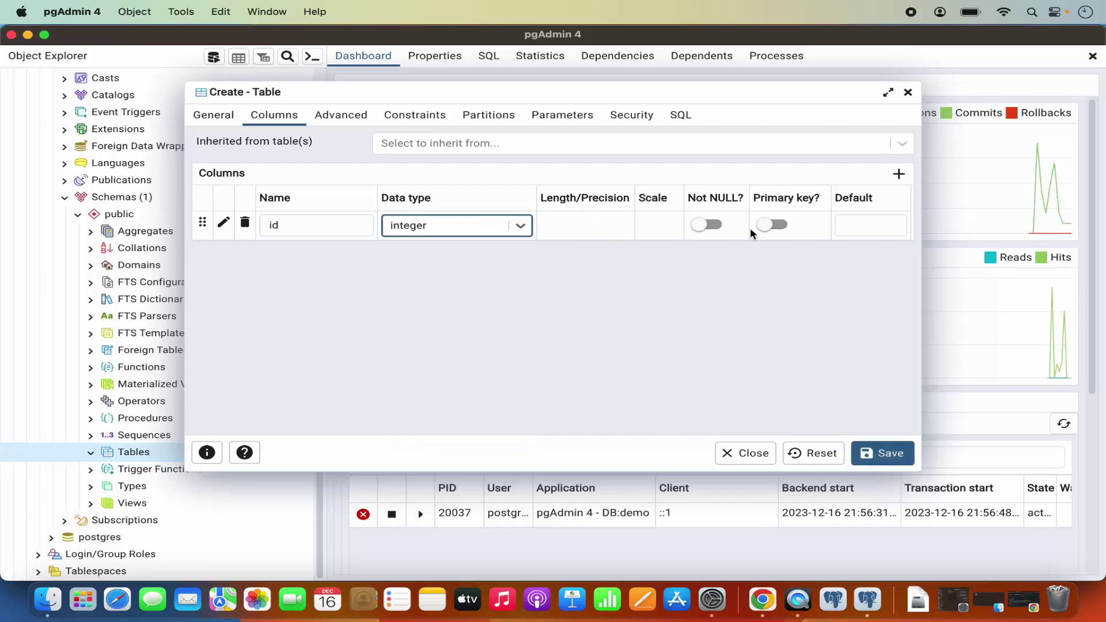
{"action": "left_click", "coordinate": [787, 231]}
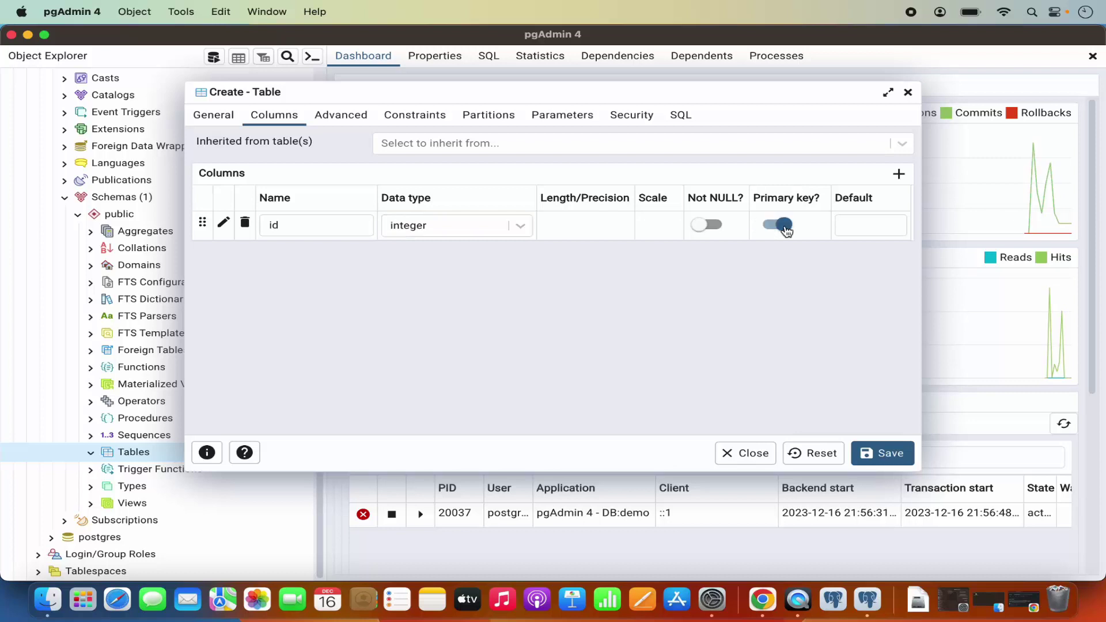
- Add a second column 'name' of data type text and save the 'names' table
{"action": "left_click", "coordinate": [898, 174]}
{"action": "left_click", "coordinate": [335, 262]}
{"action": "left_click", "coordinate": [326, 256]}
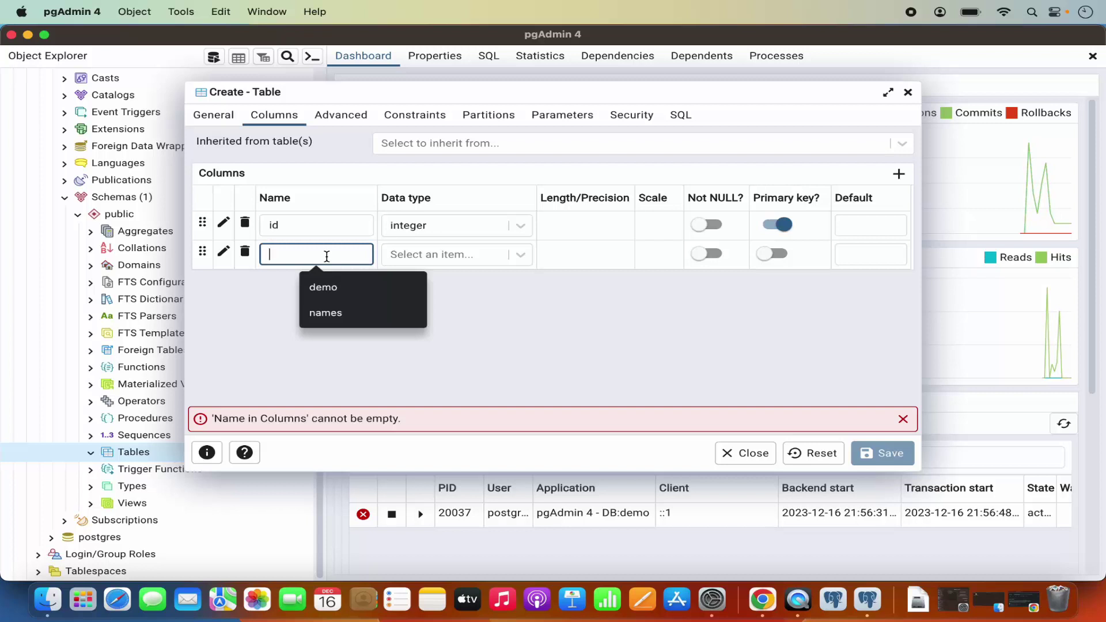
{"action": "type", "text": "name"}
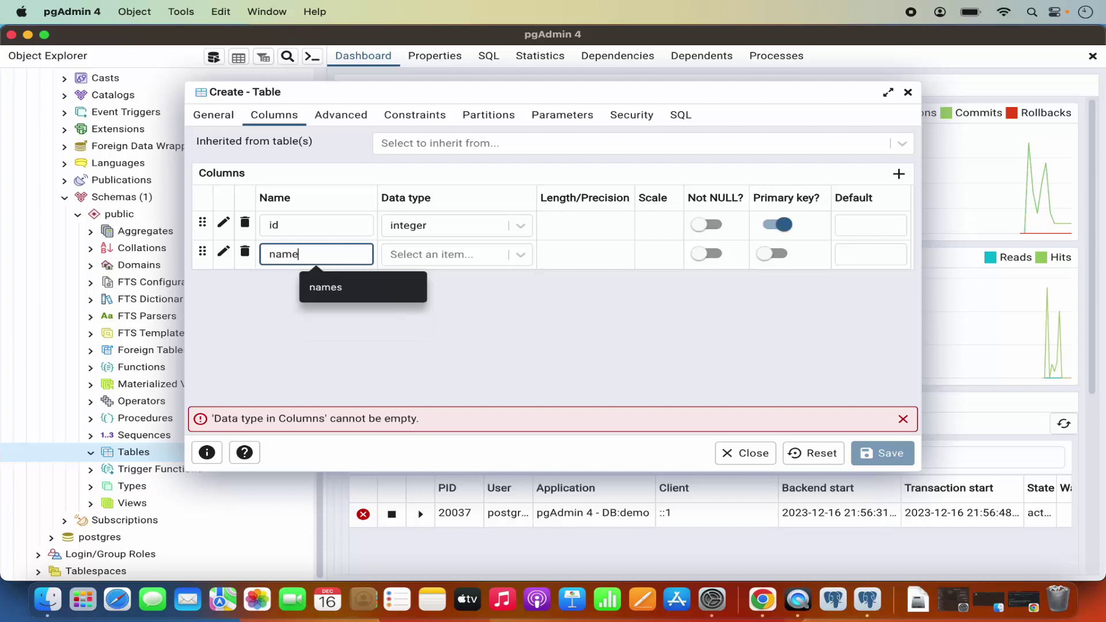
{"action": "left_click", "coordinate": [432, 254]}
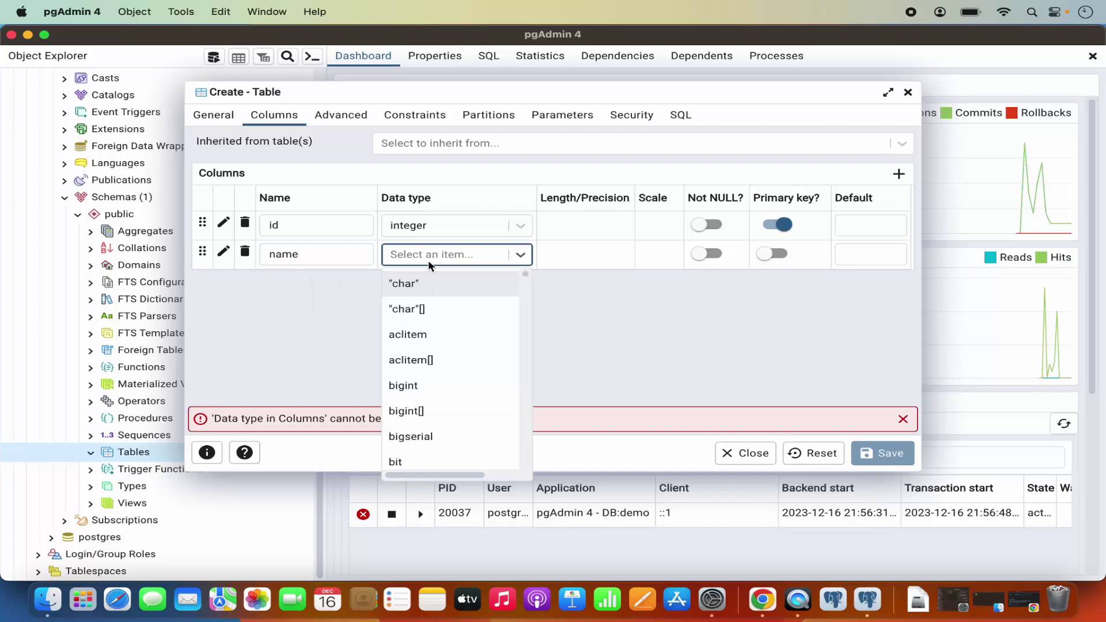
{"action": "scroll", "coordinate": [426, 329], "scroll_direction": "down", "scroll_amount": 15}
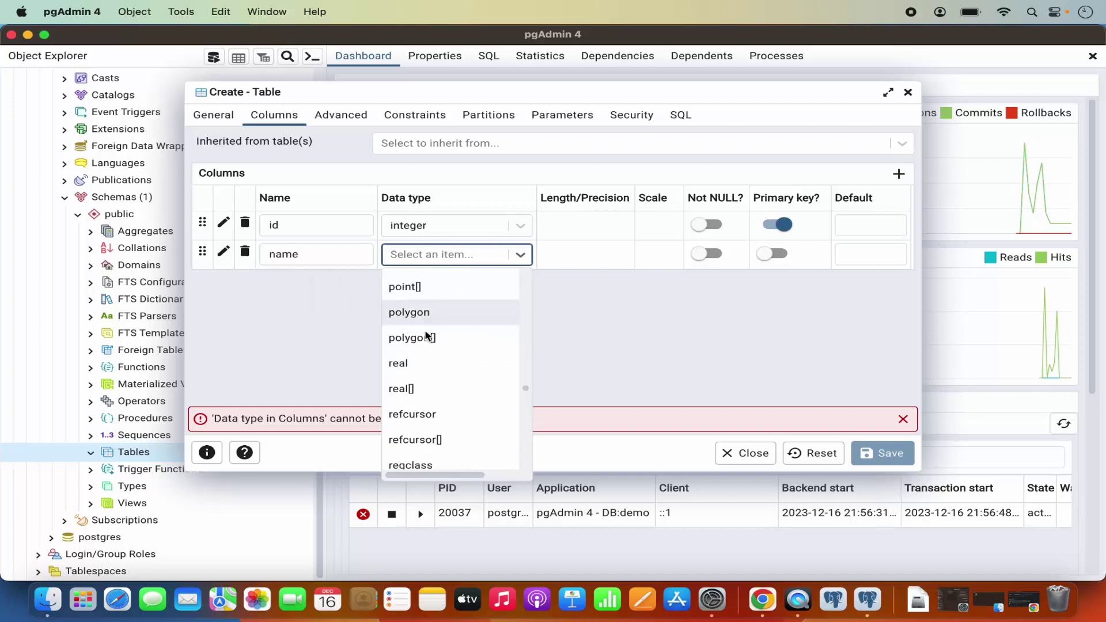
{"action": "type", "text": "te"}
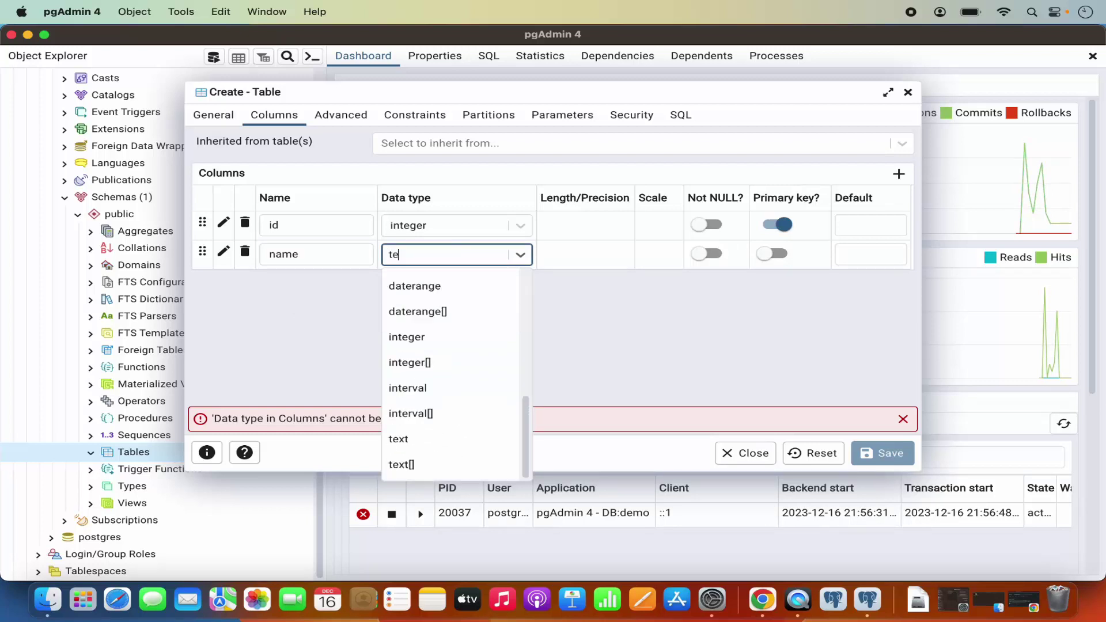
{"action": "type", "text": "xt"}
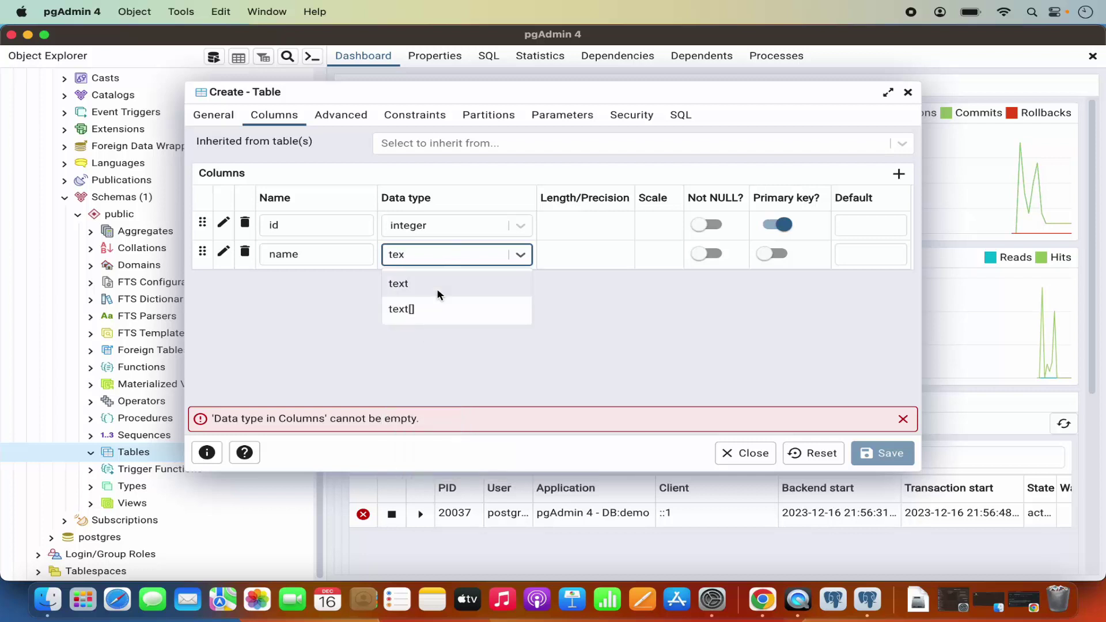
{"action": "left_click", "coordinate": [438, 284]}
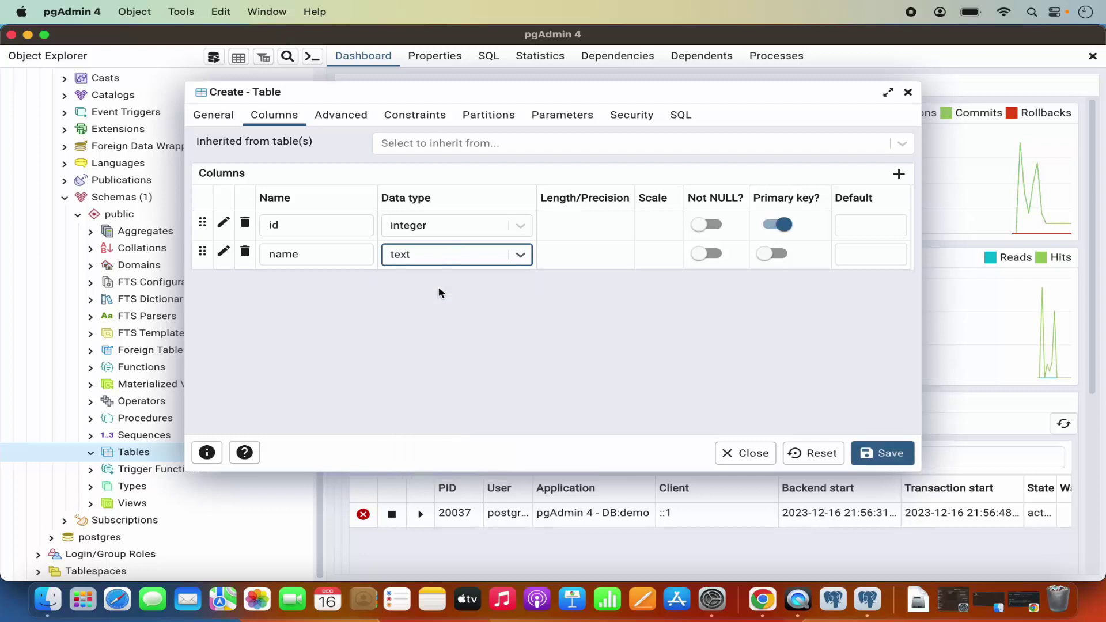
{"action": "left_click", "coordinate": [874, 461]}
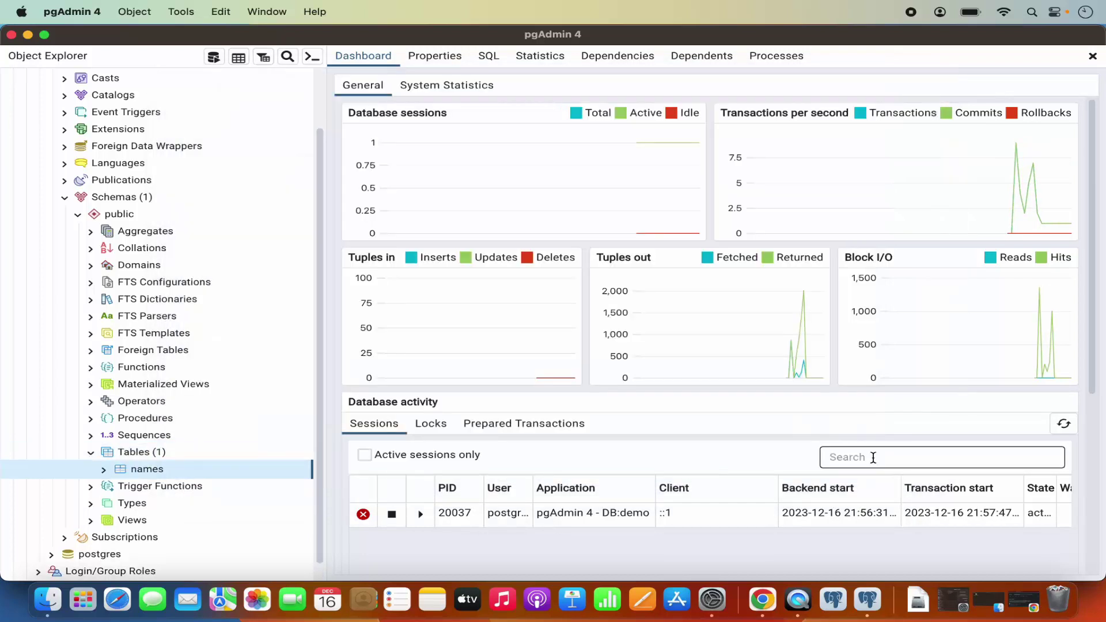
- View all rows of the 'names' table, showing 0 rows with id and name columns
{"action": "scroll", "coordinate": [138, 455], "scroll_direction": "down", "scroll_amount": 1}
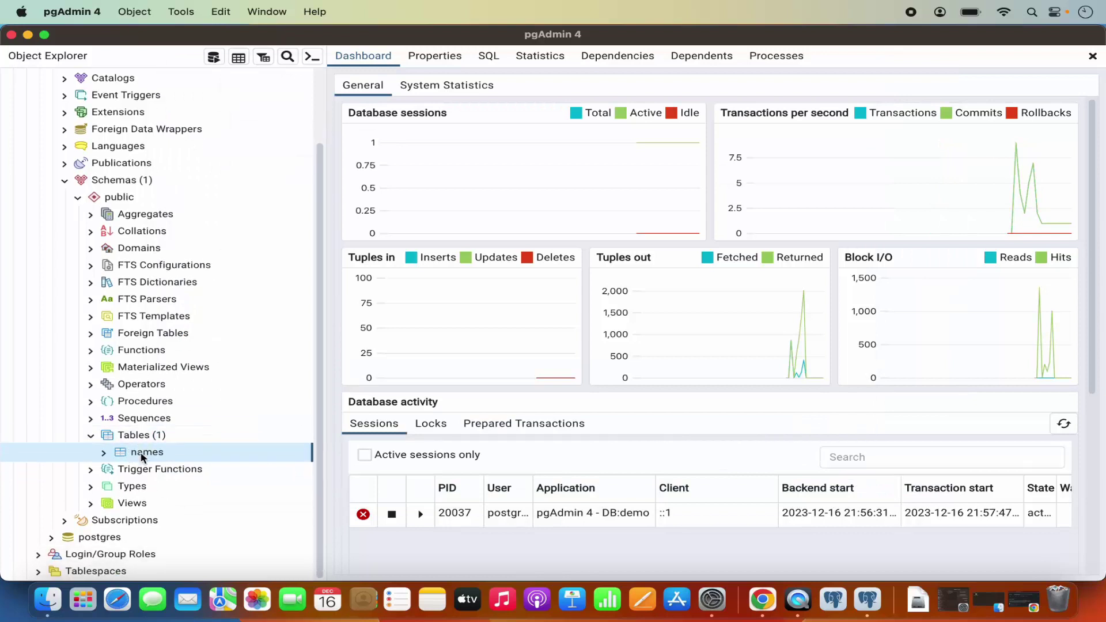
{"action": "left_click", "coordinate": [104, 453]}
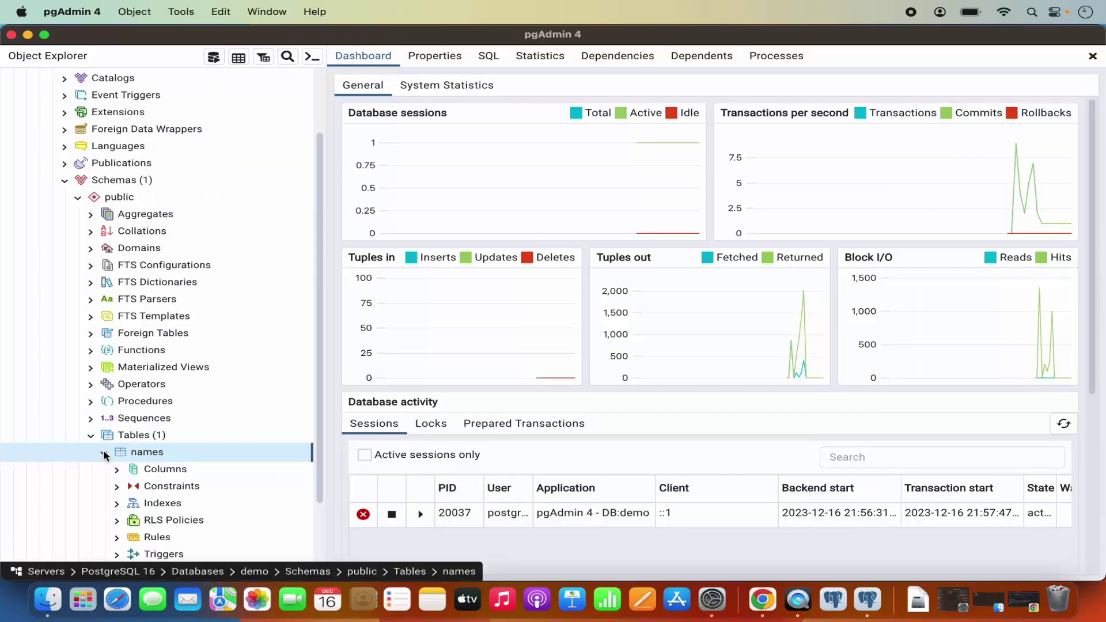
{"action": "key", "text": "Up"}
{"action": "right_click", "coordinate": [142, 456]}
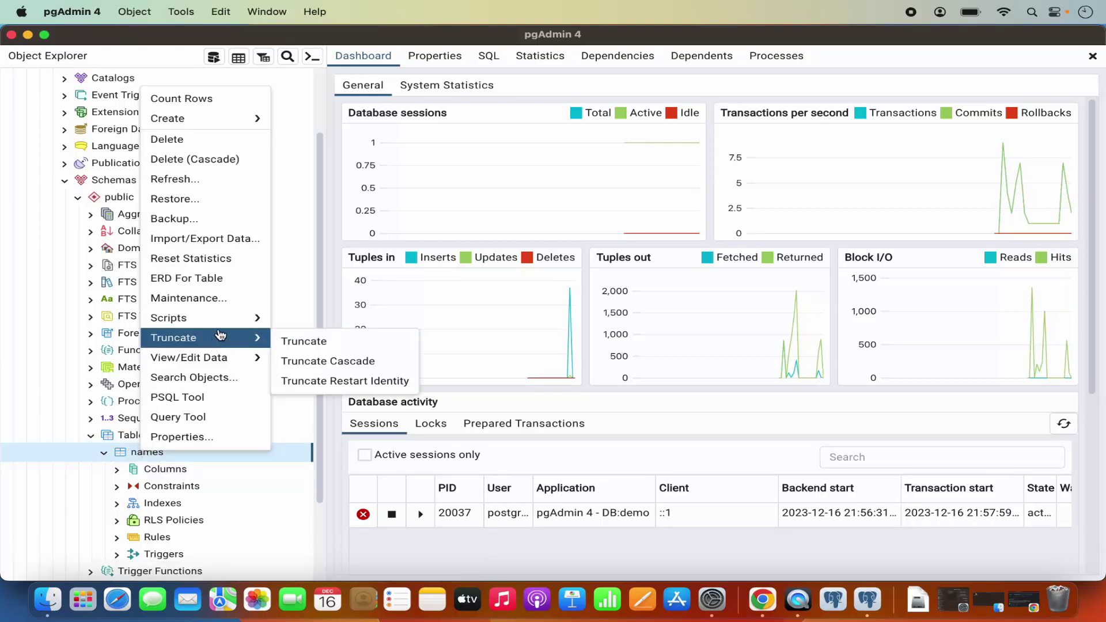
{"action": "mouse_move", "coordinate": [208, 360]}
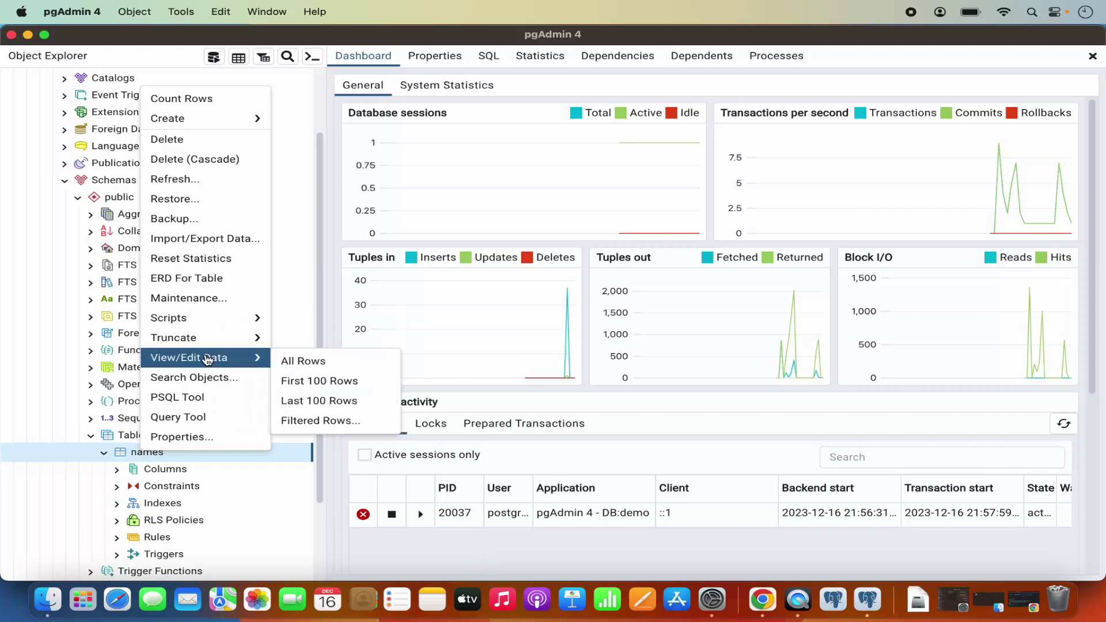
{"action": "left_click", "coordinate": [302, 362]}
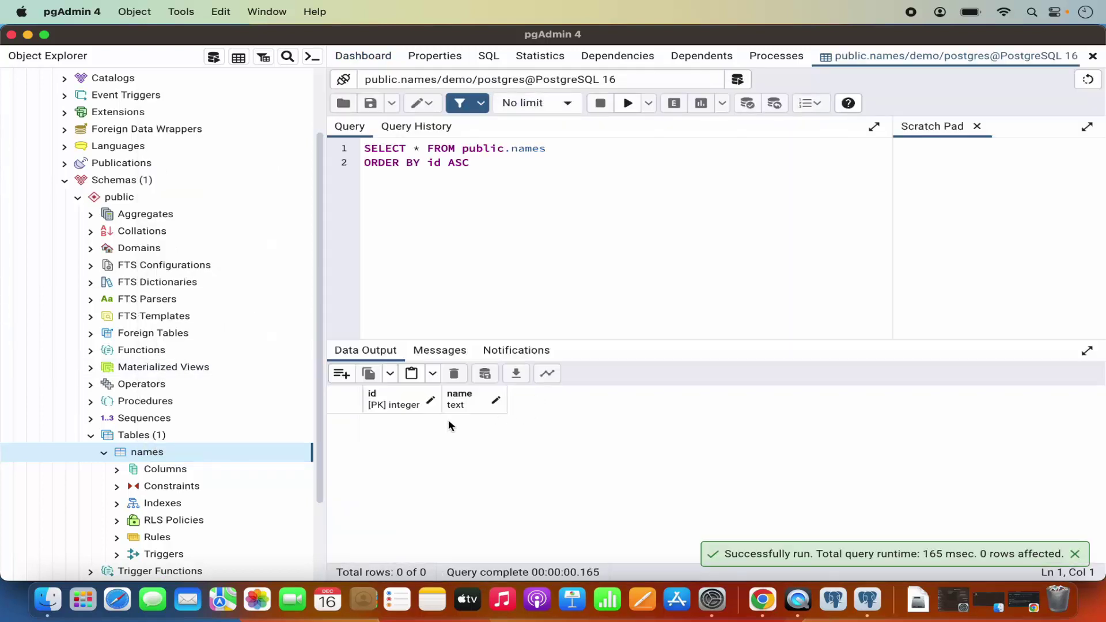